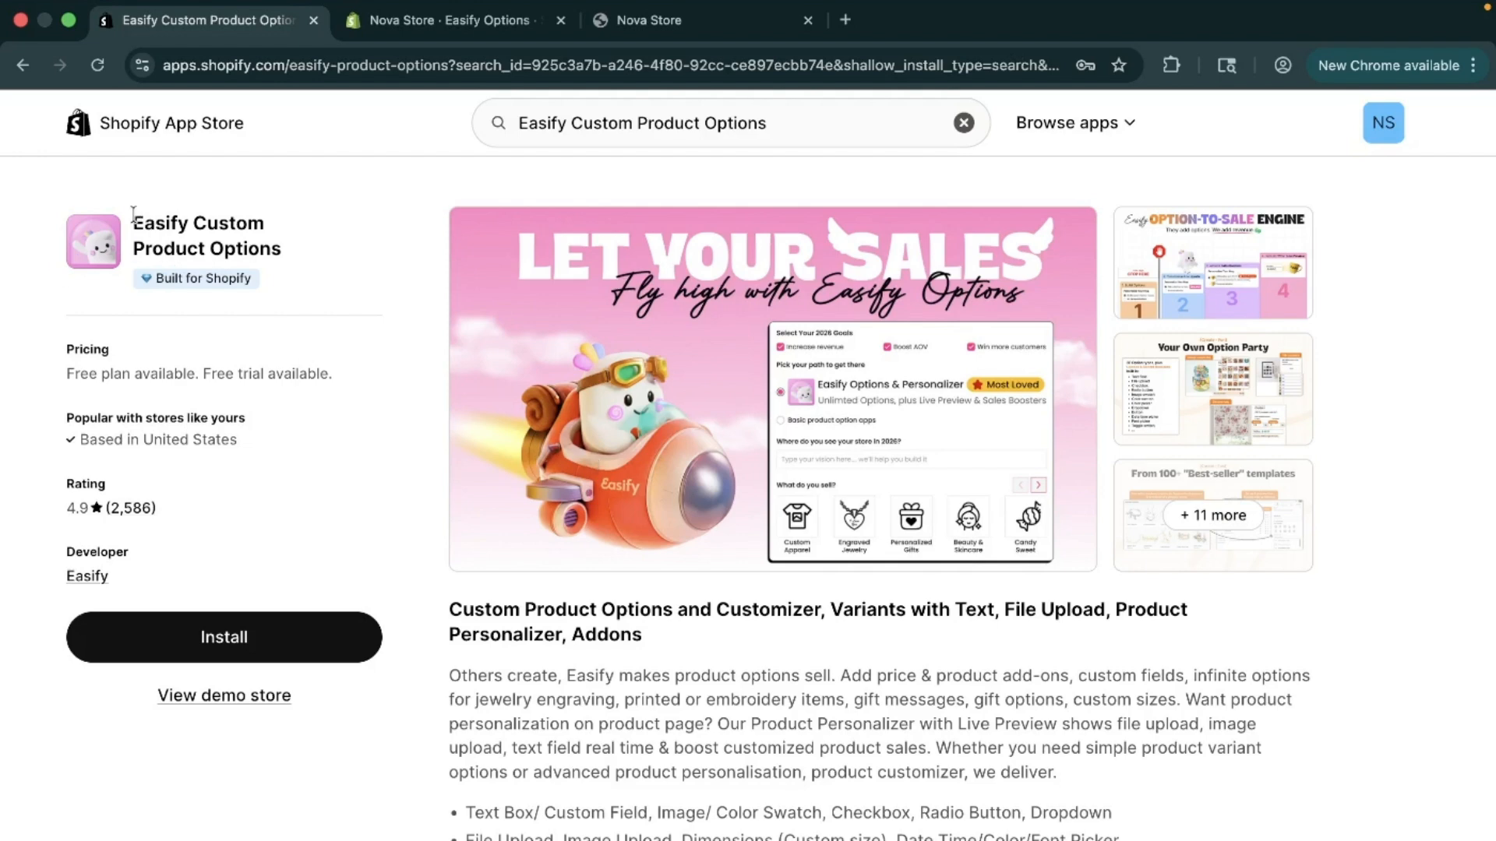
Examine the Easify Custom Product Options listing's description, supported option types and pricing plans
drag(134, 215, 294, 238)
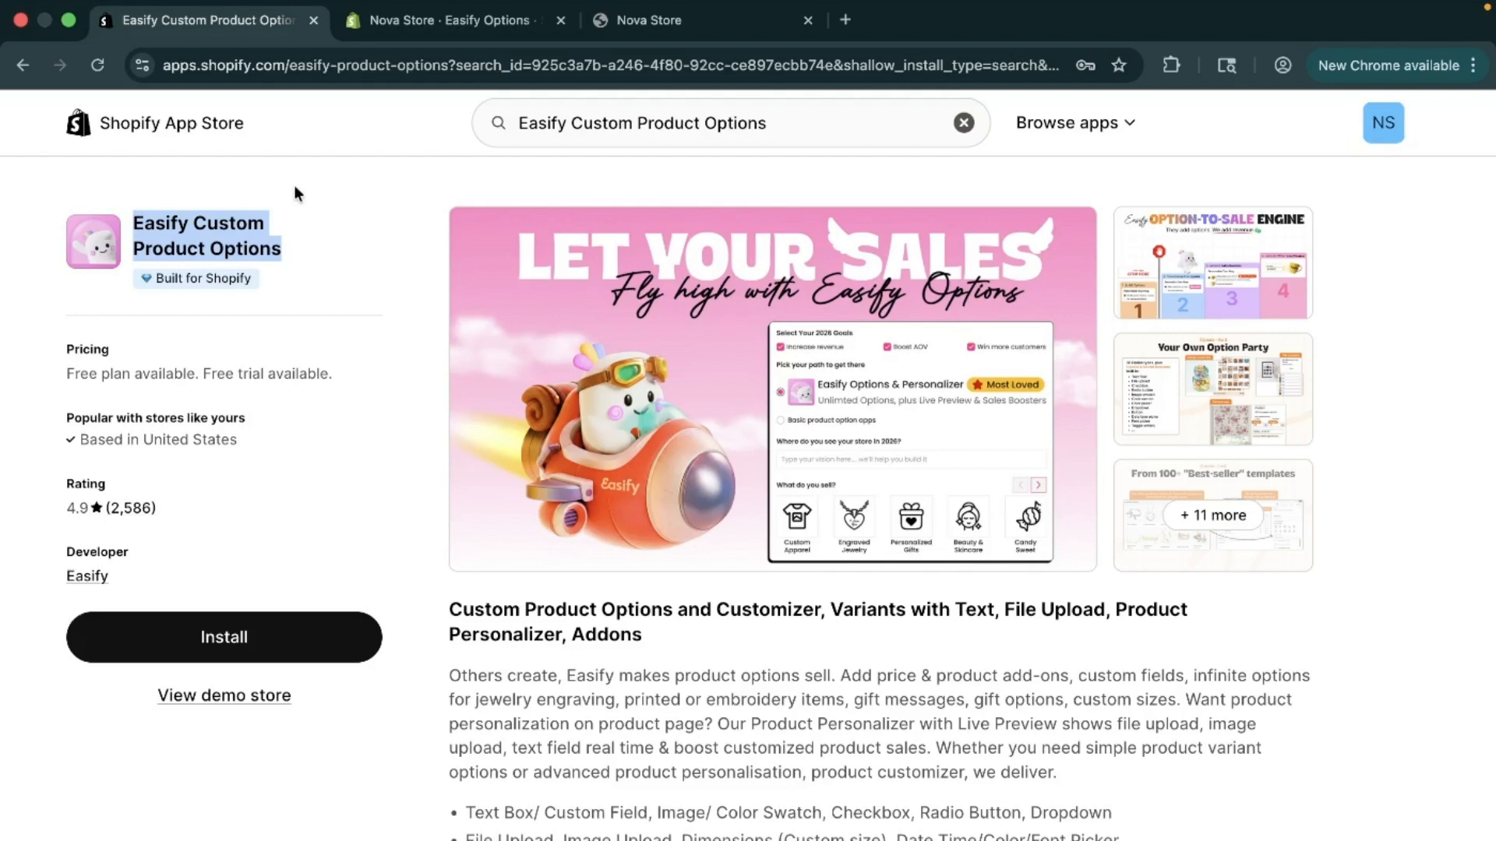
click(324, 262)
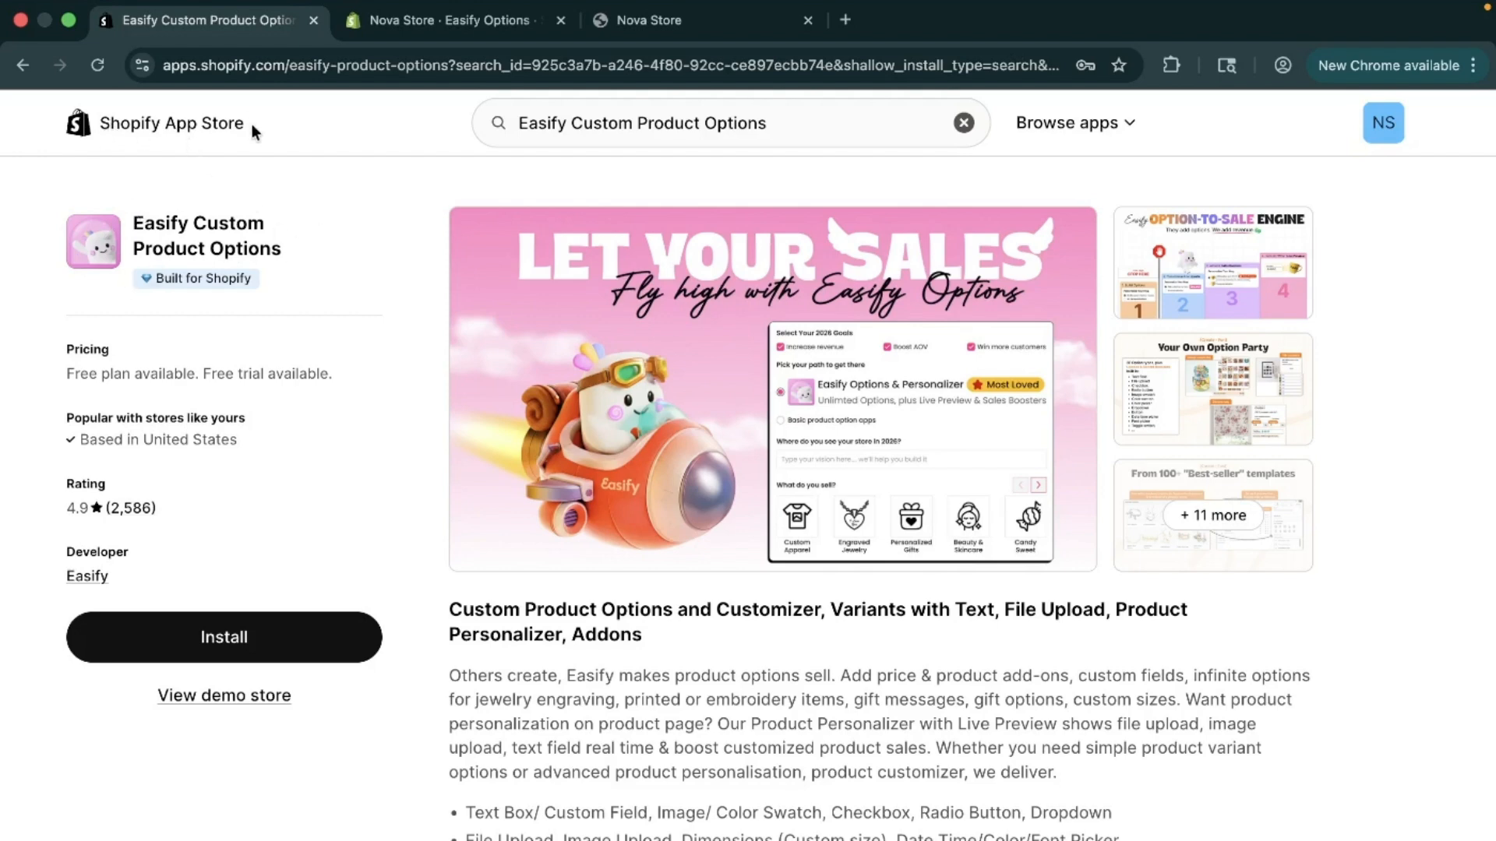
click(798, 133)
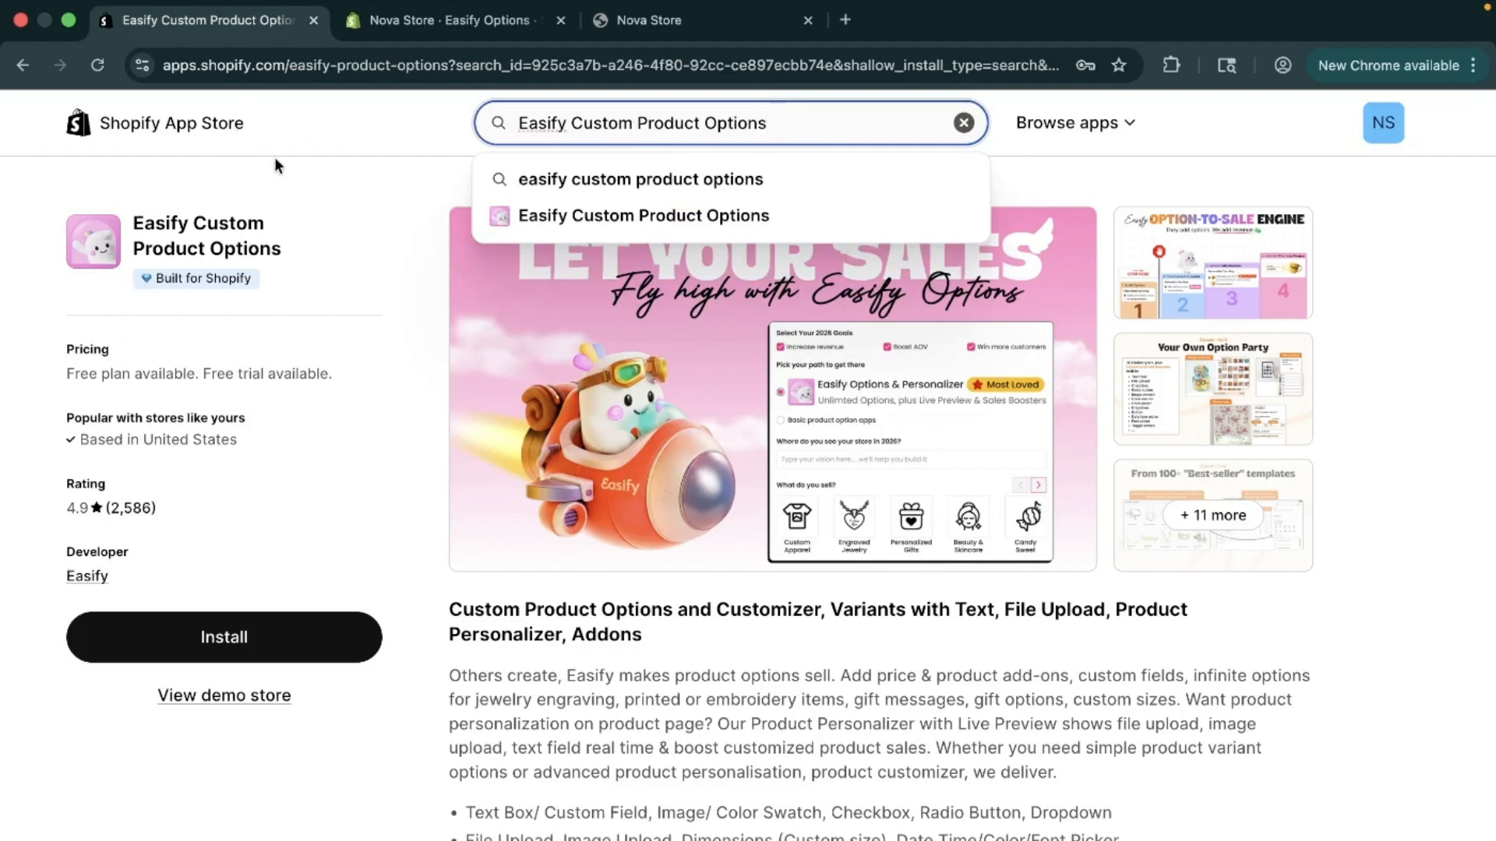
click(306, 199)
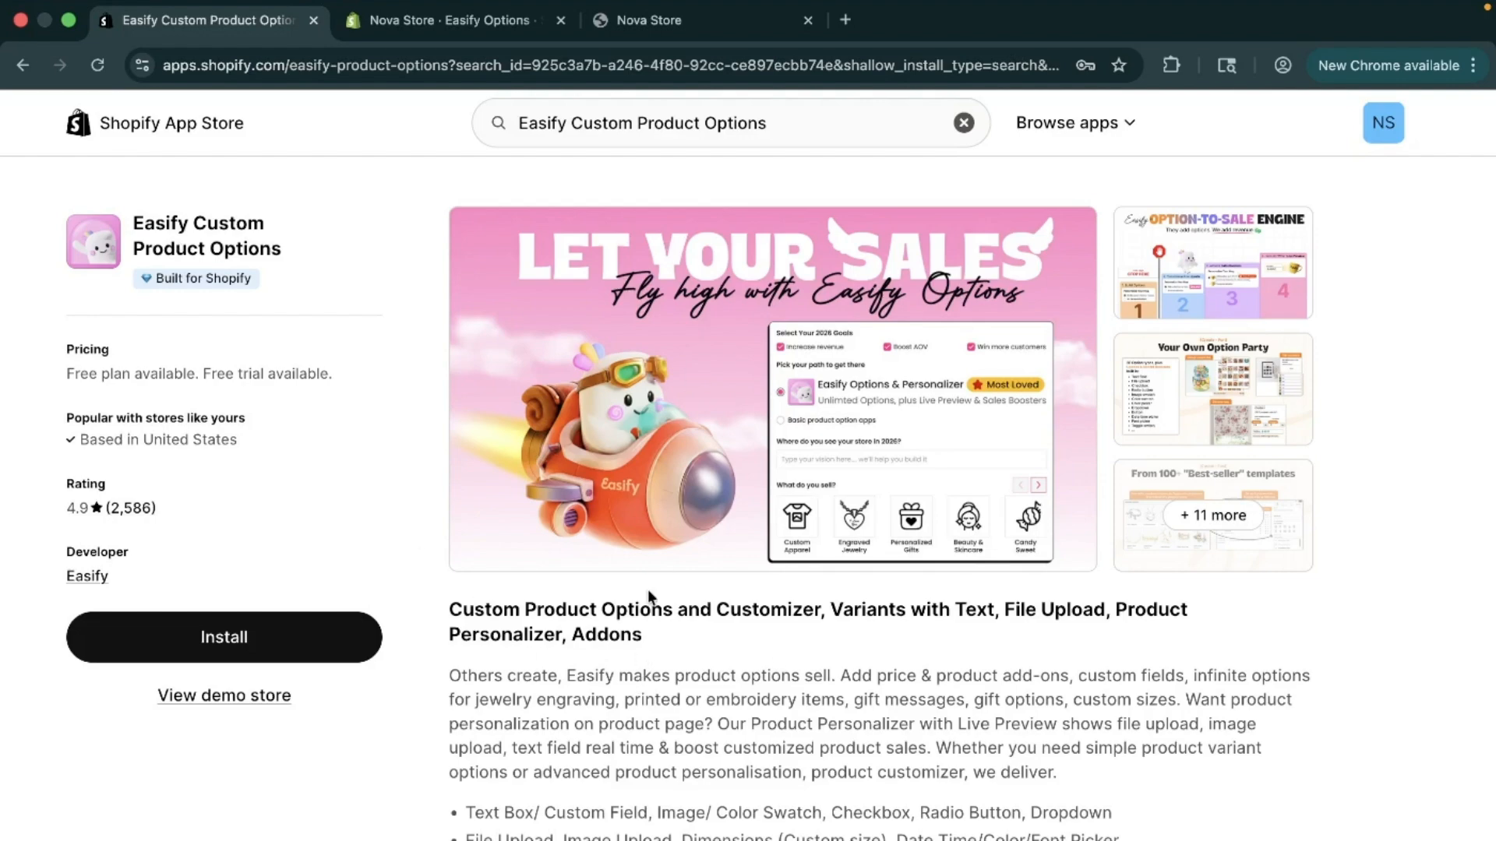
scroll(649, 597, down, 6)
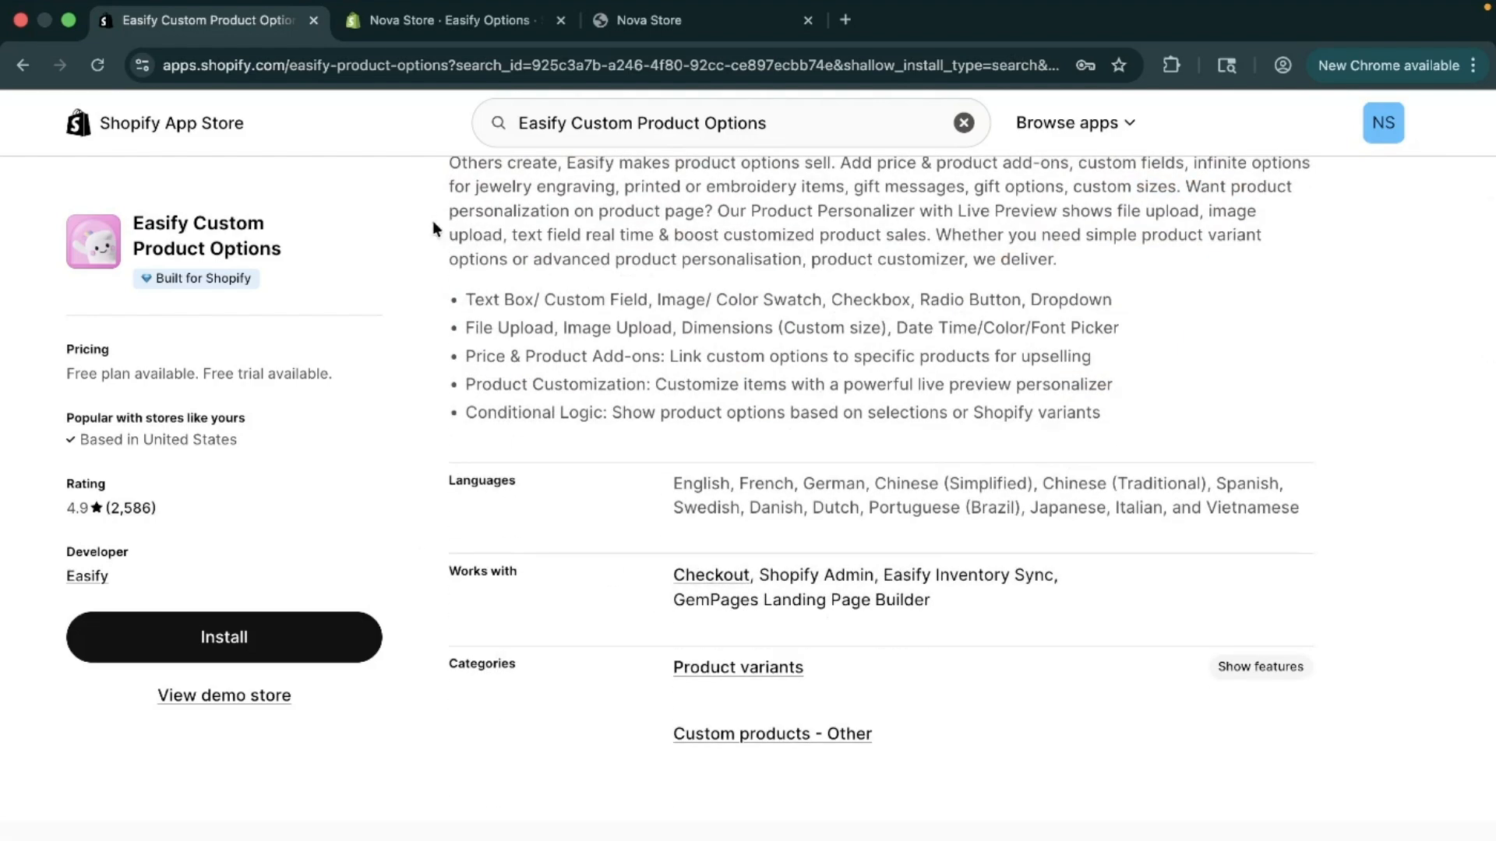
scroll(752, 404, up, 1)
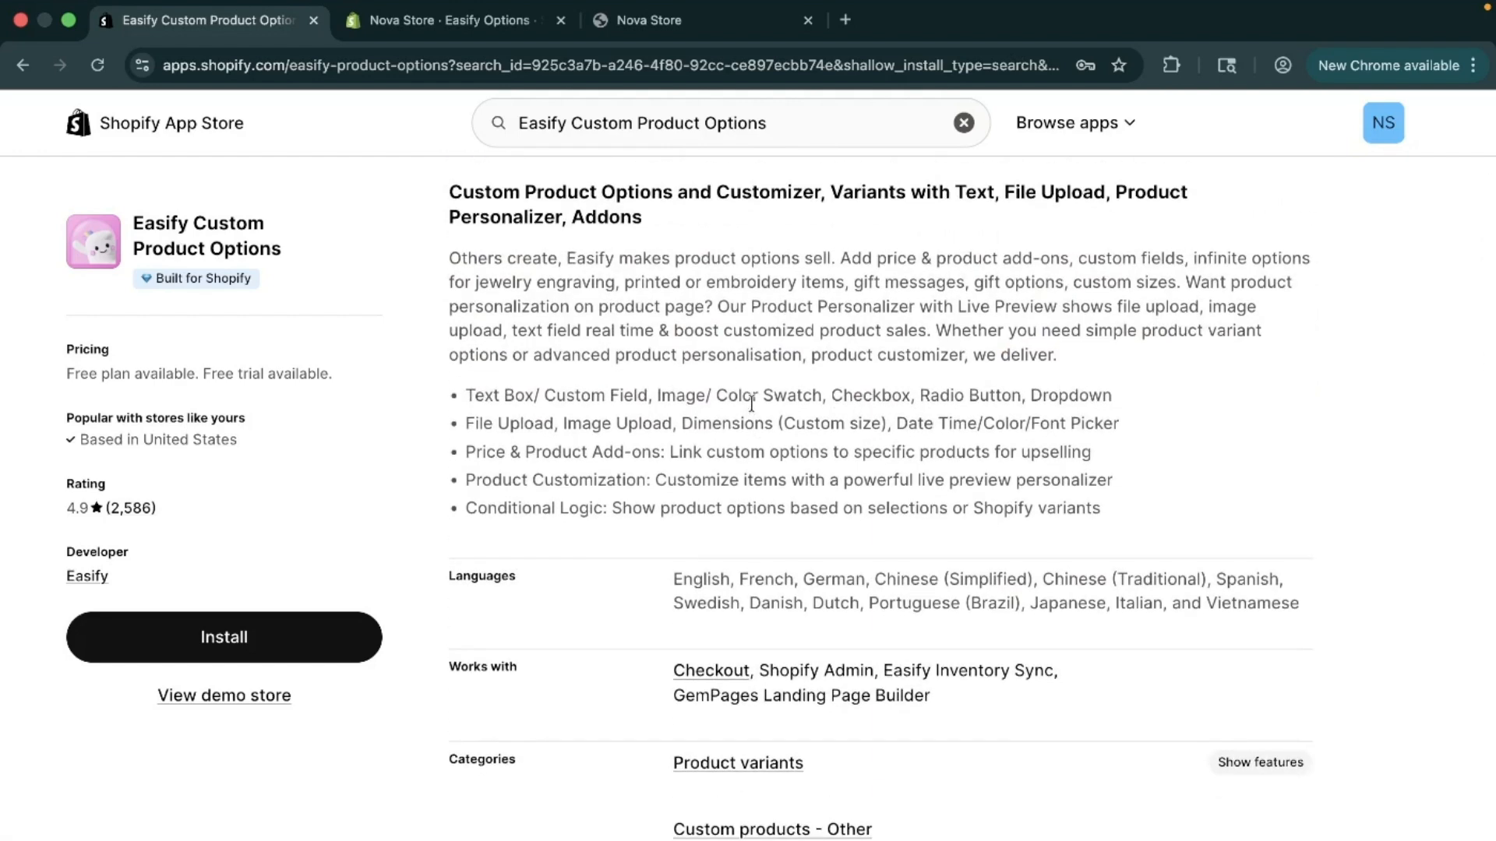
scroll(707, 517, down, 8)
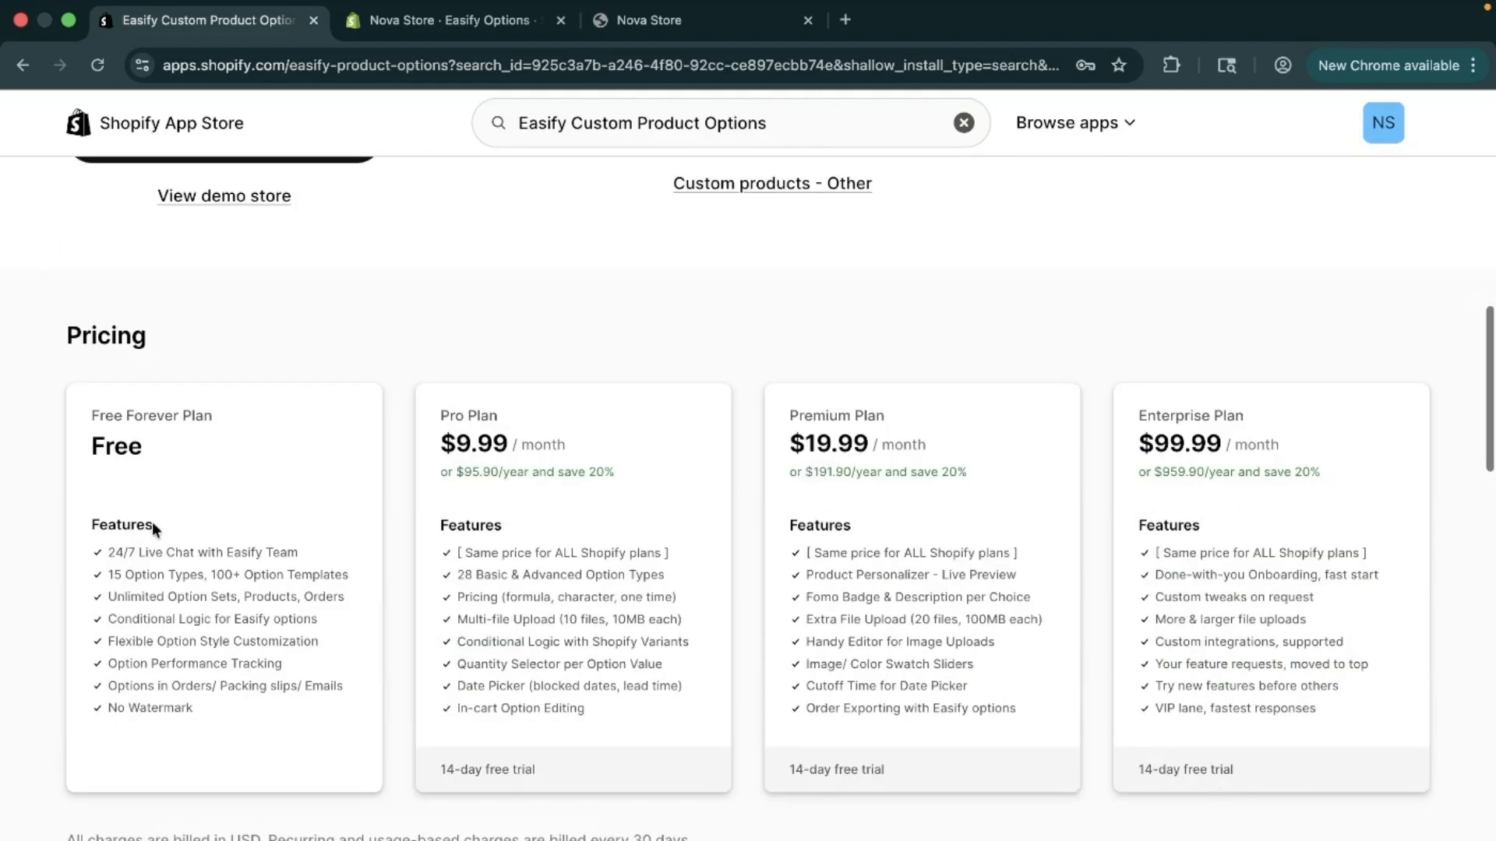
drag(84, 436, 261, 458)
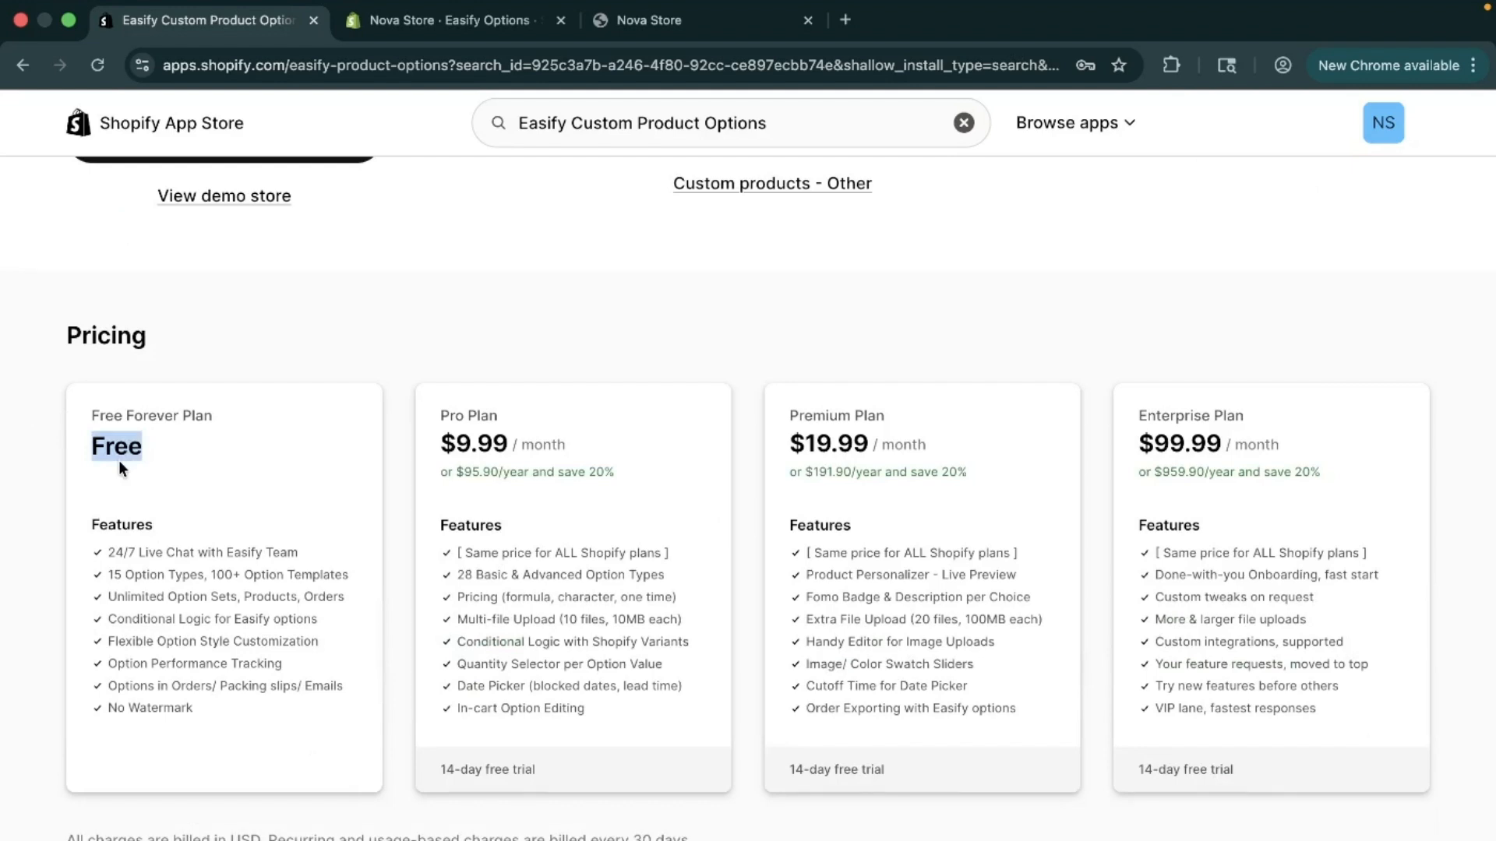
click(260, 491)
Read the merchant reviews and overall rating in the Easify Custom Product Options listing
scroll(737, 609, down, 5)
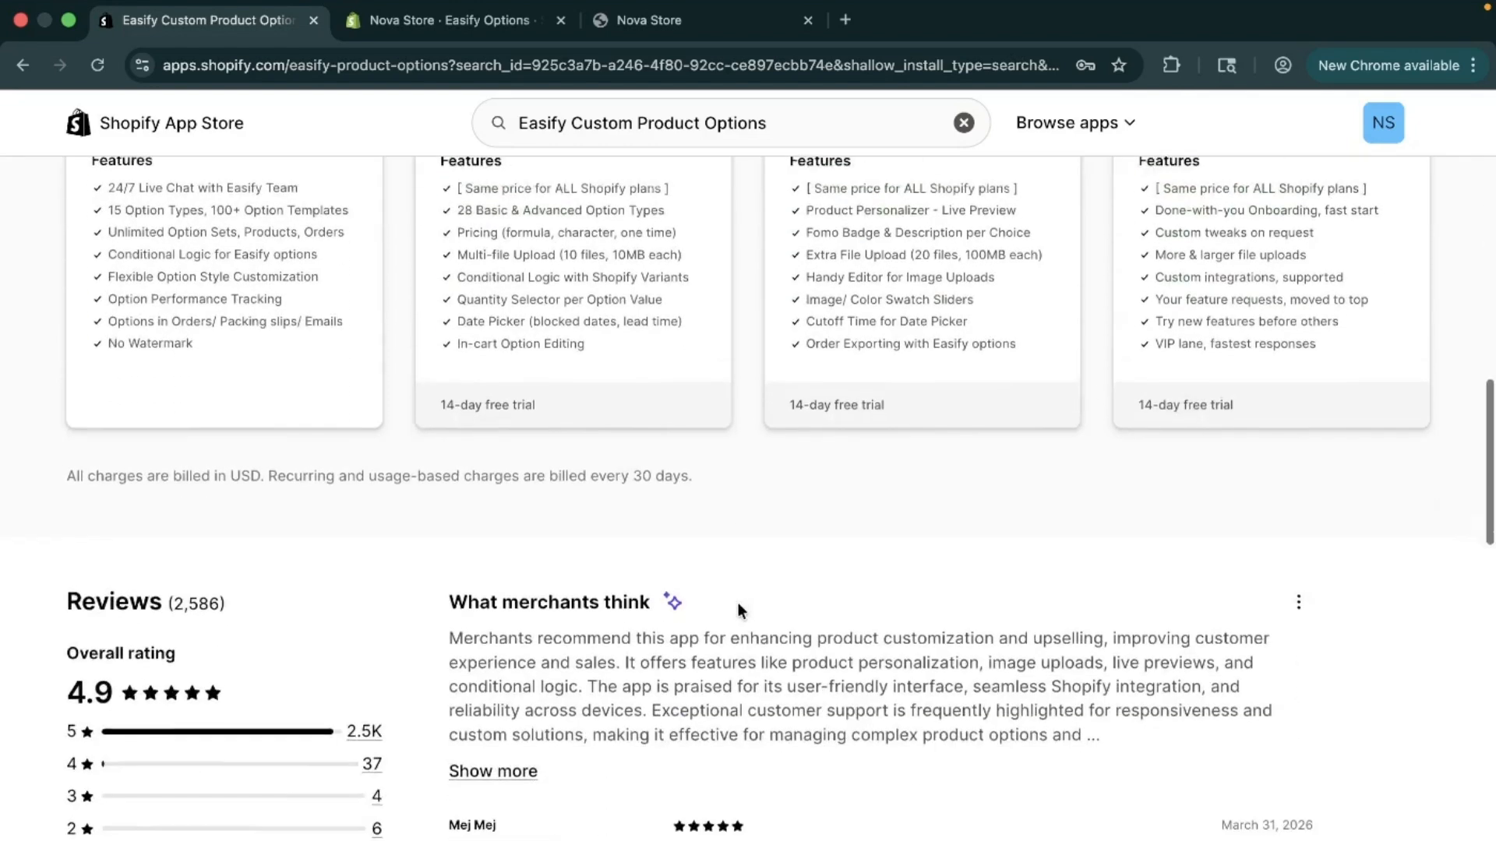
scroll(737, 601, down, 2)
scroll(446, 505, down, 2)
scroll(446, 505, down, 1)
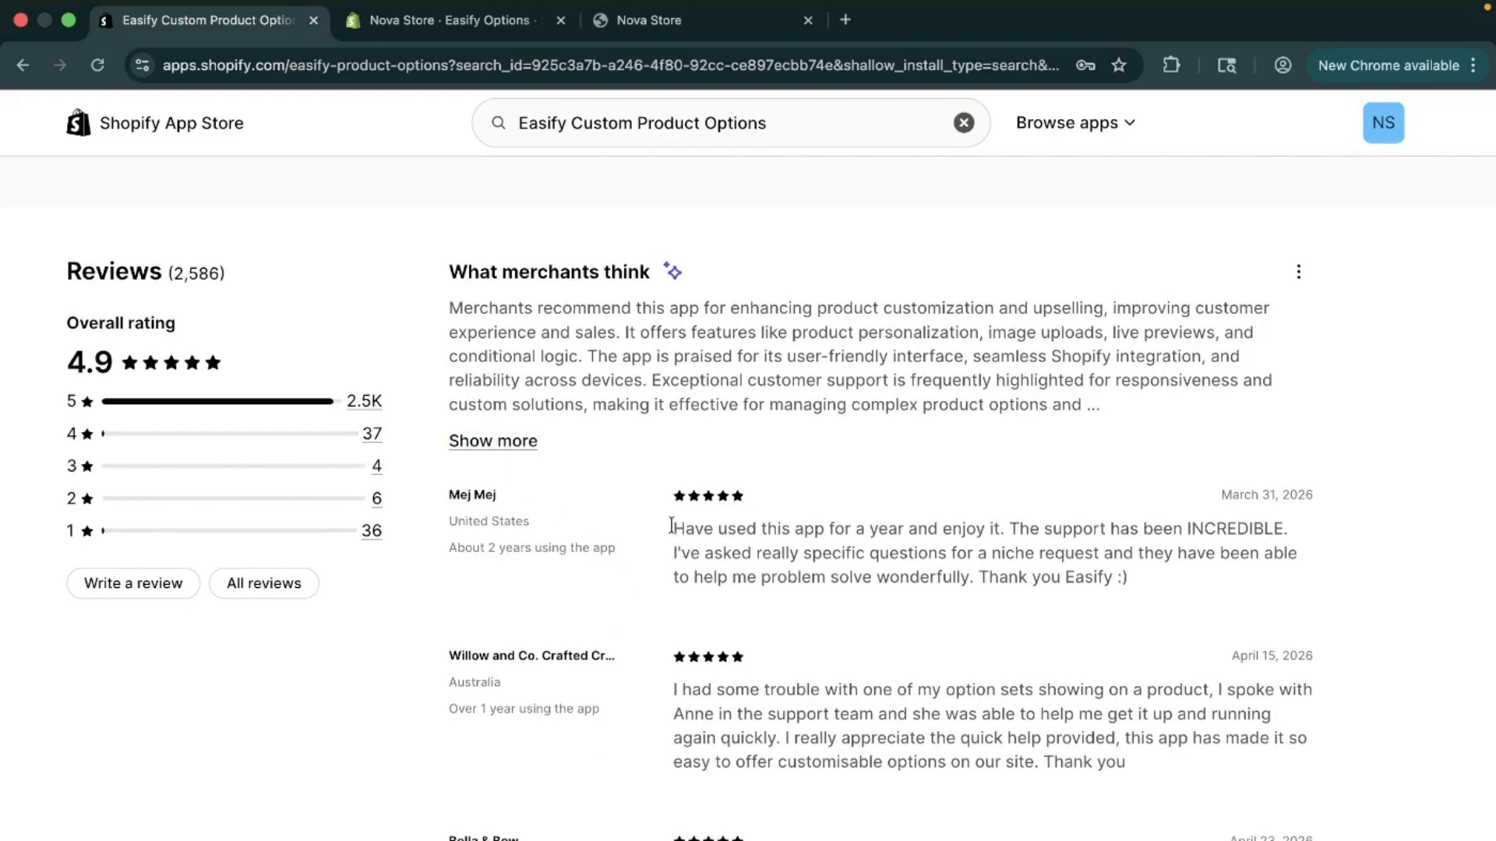
drag(672, 524, 1180, 624)
scroll(1180, 611, up, 15)
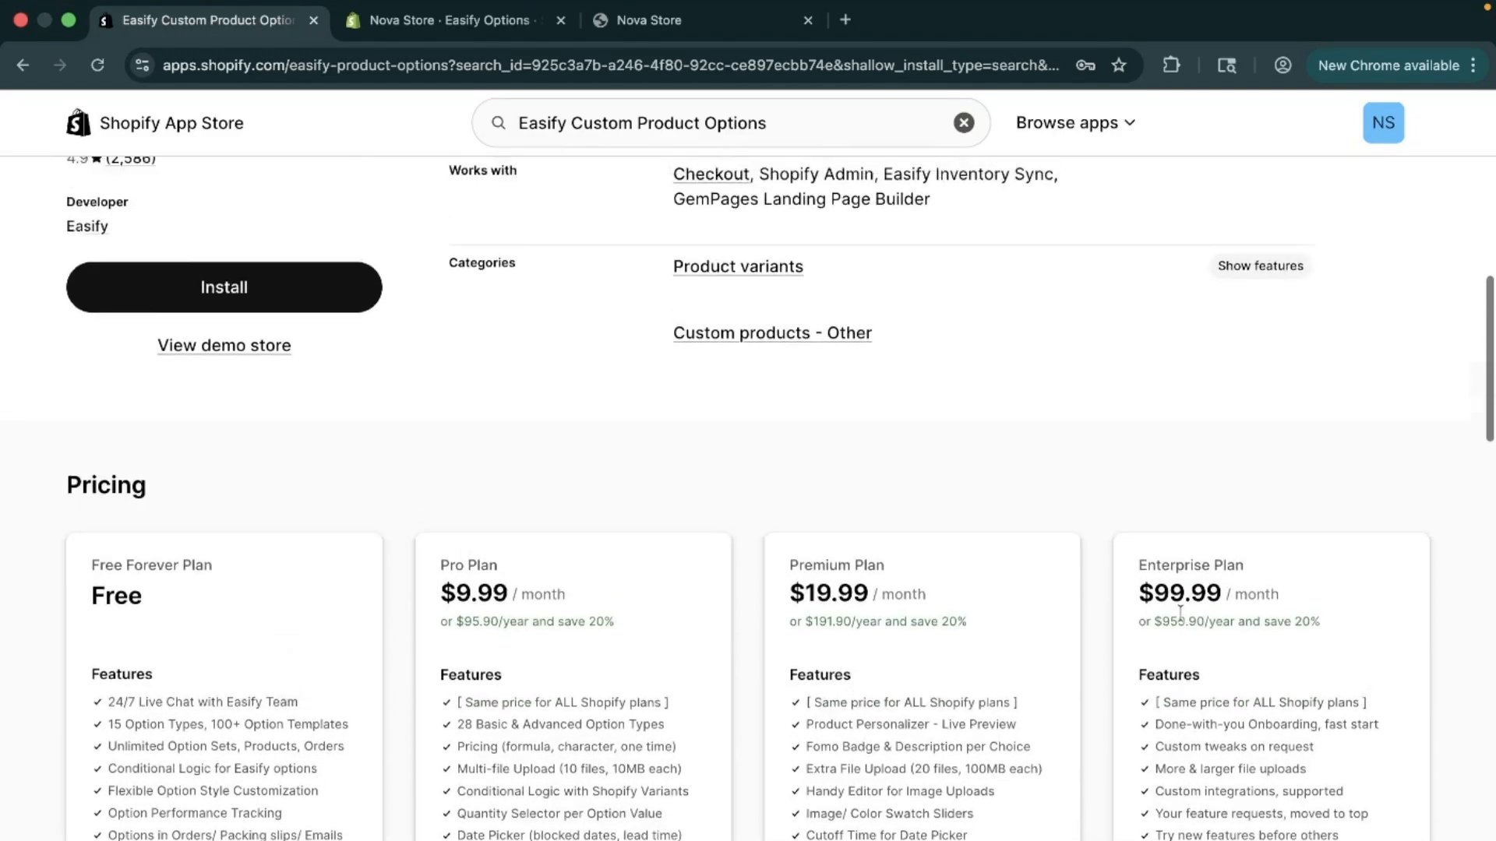
scroll(771, 497, up, 3)
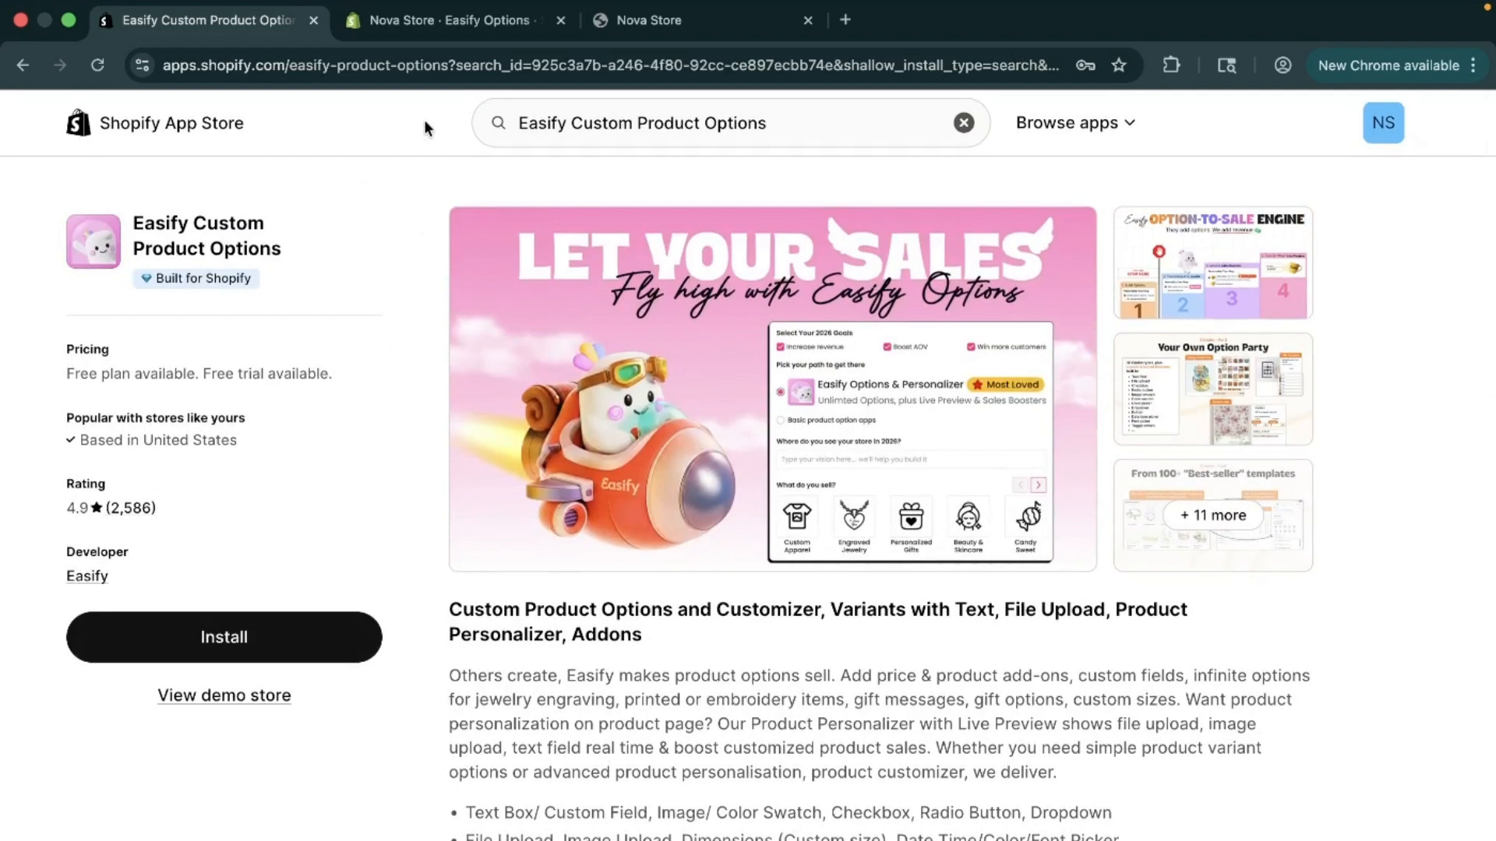
Switch to Easify Options in the Nova Store admin and start creating a new option set
click(413, 27)
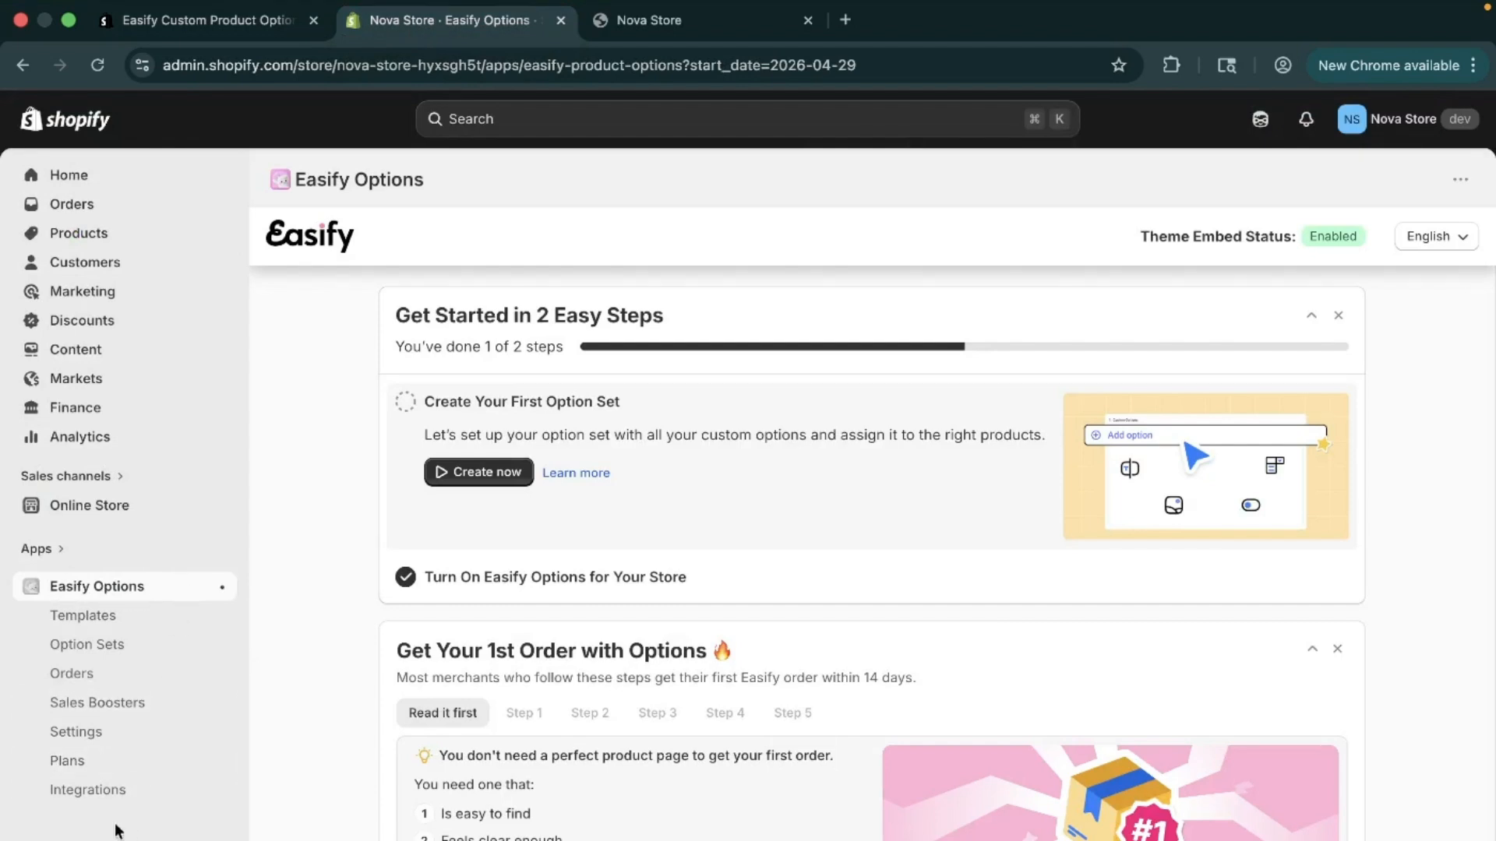
click(110, 618)
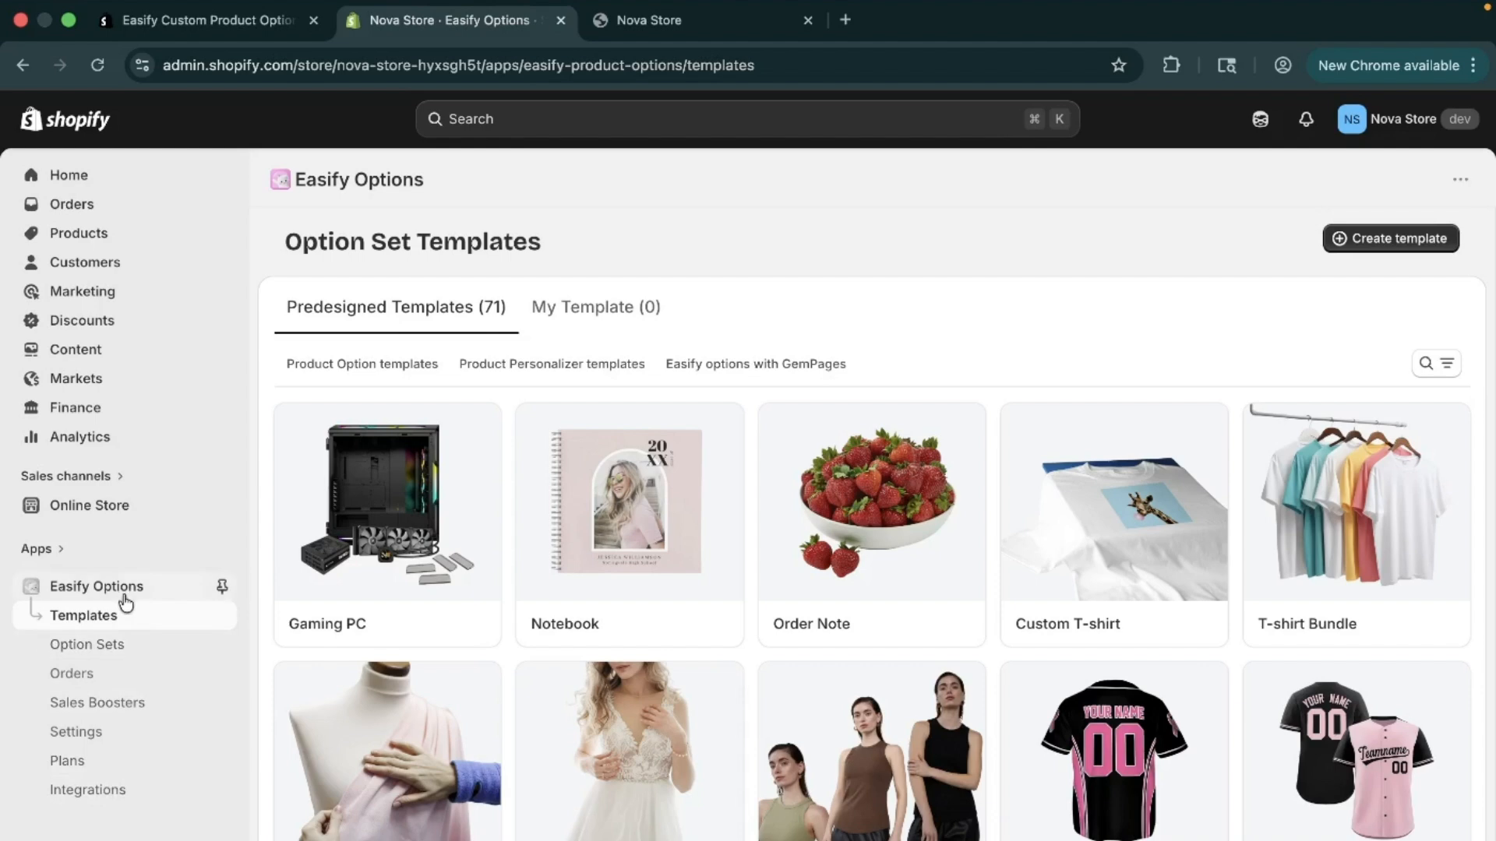
click(116, 653)
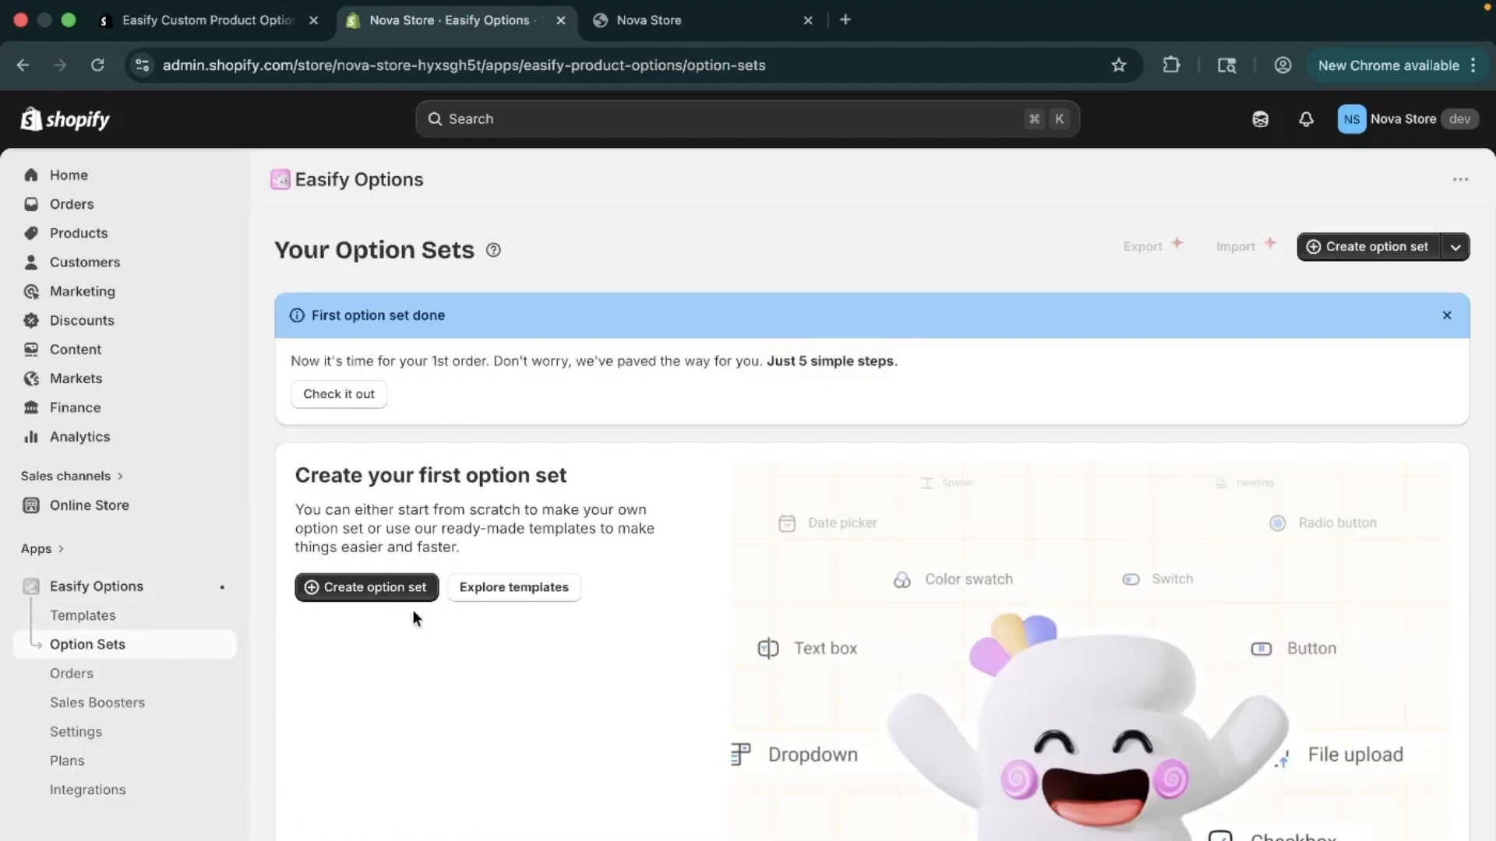
click(366, 588)
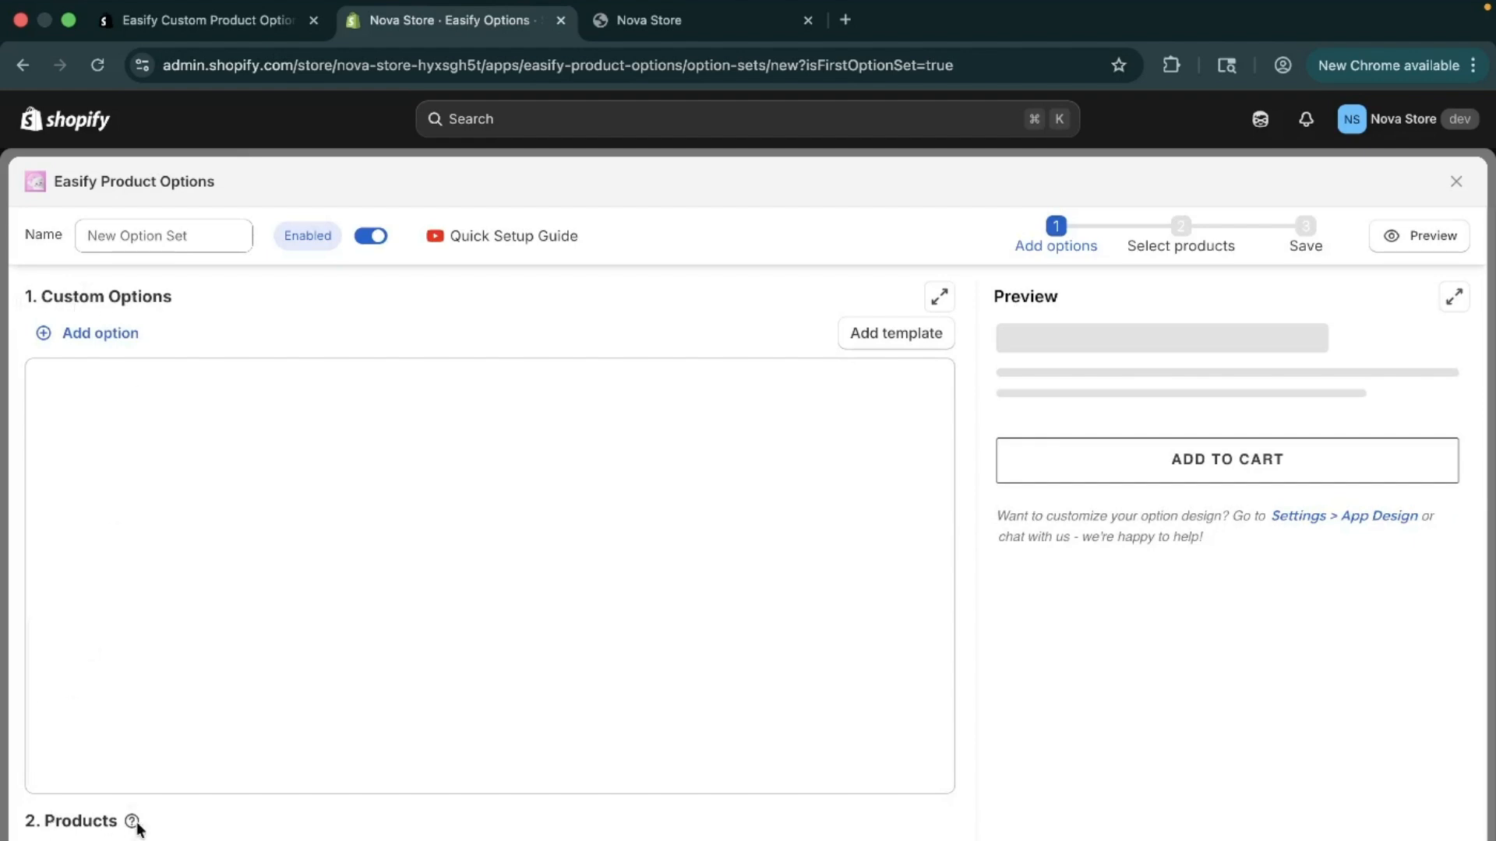
Add a Number box option to the new option set
mouse_move(134, 824)
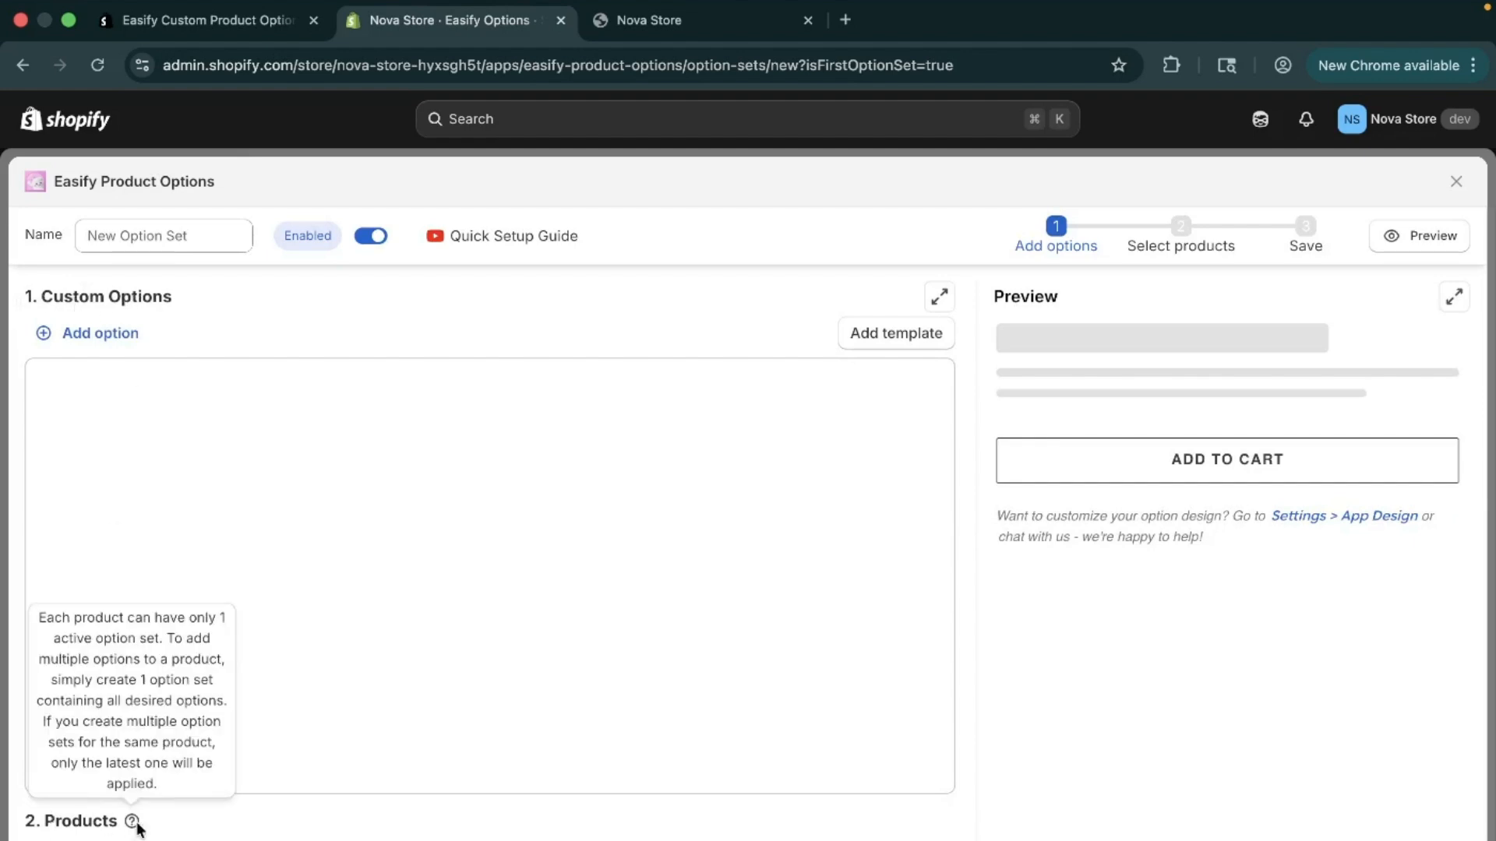
click(113, 335)
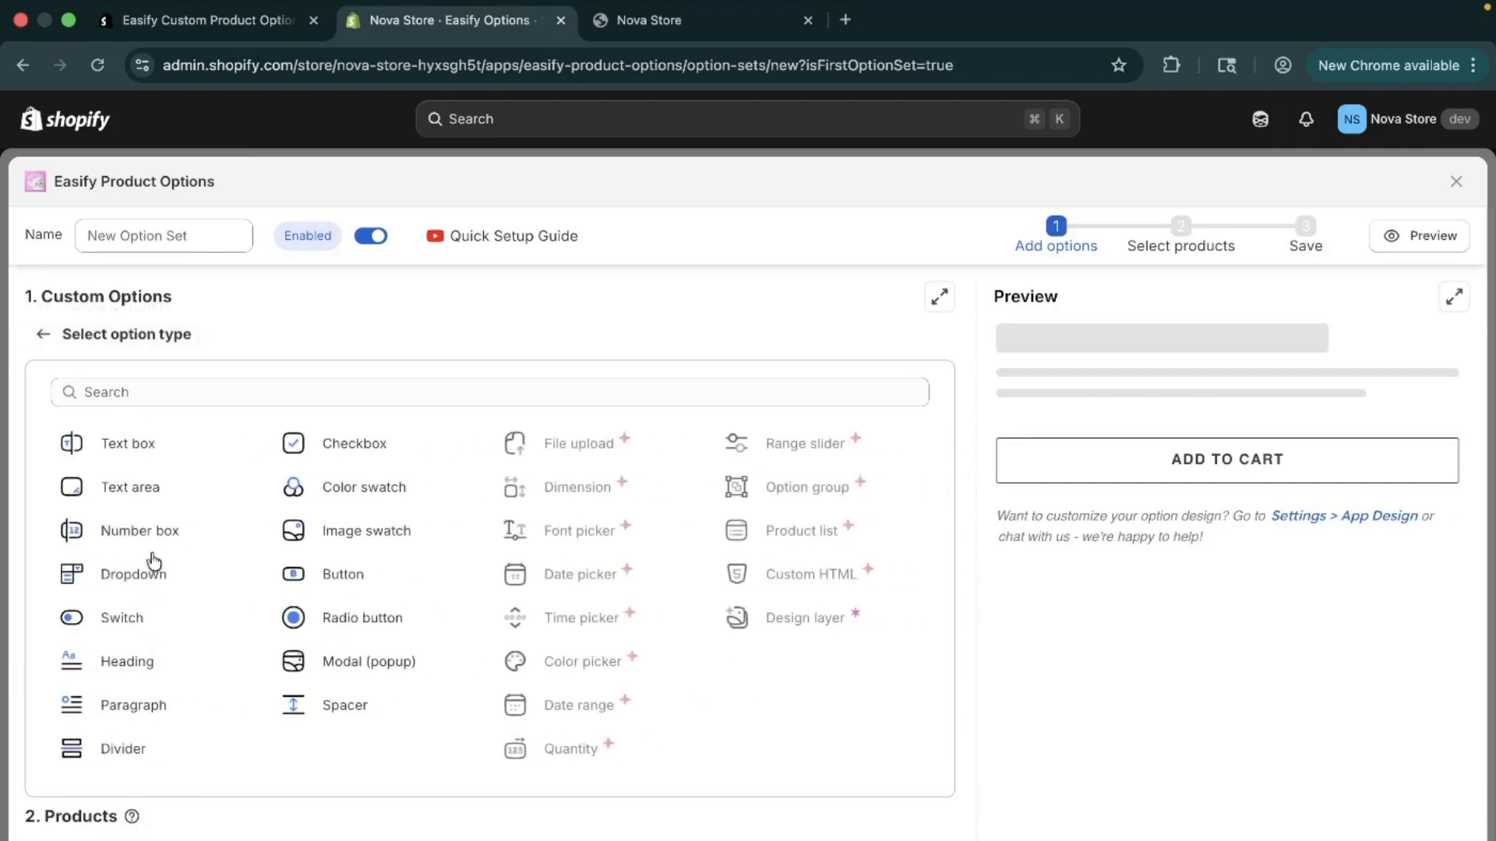
click(124, 392)
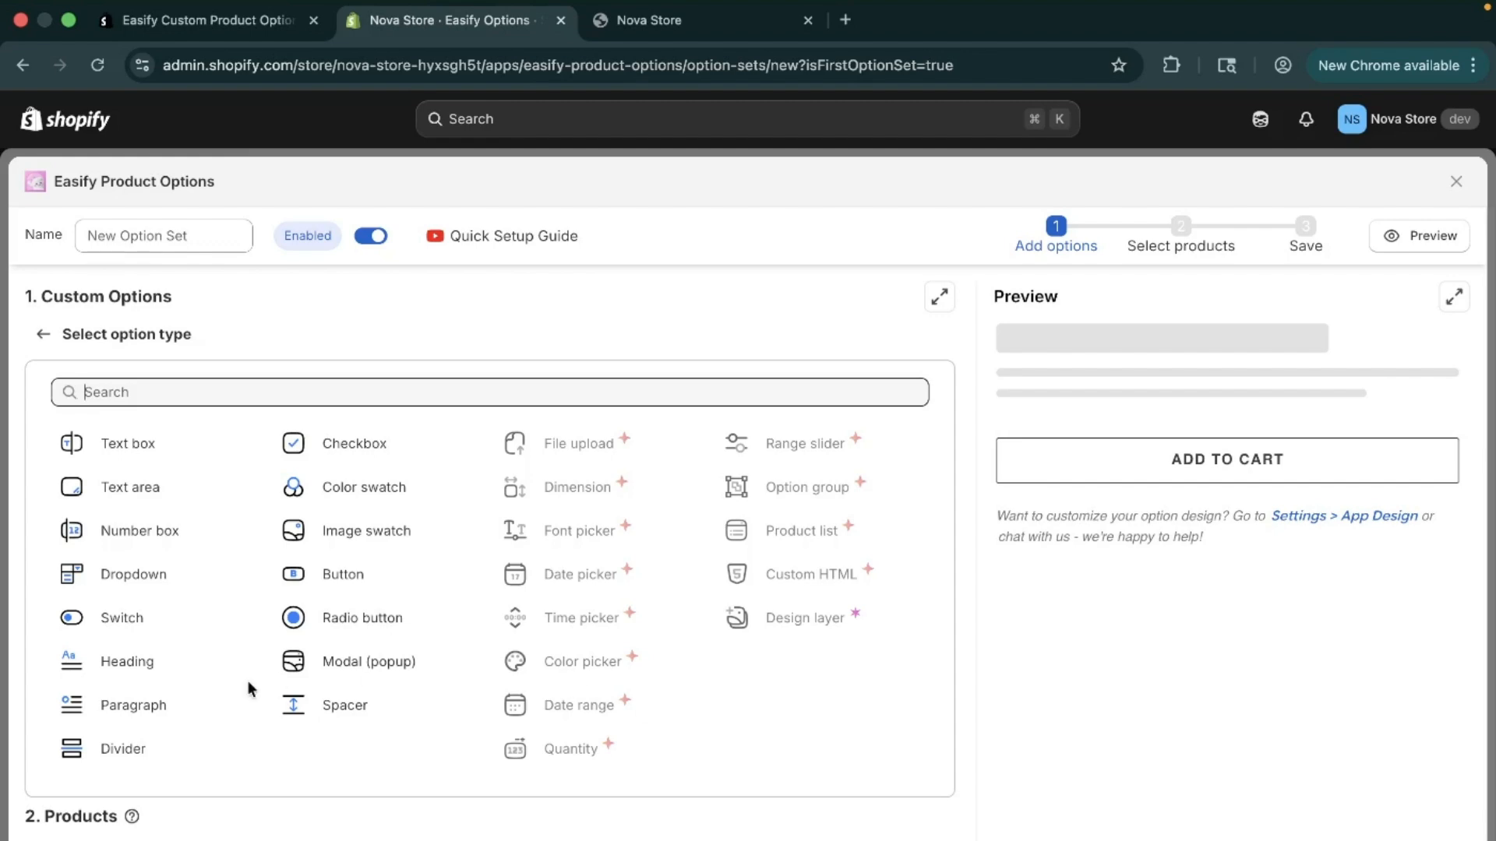
click(139, 534)
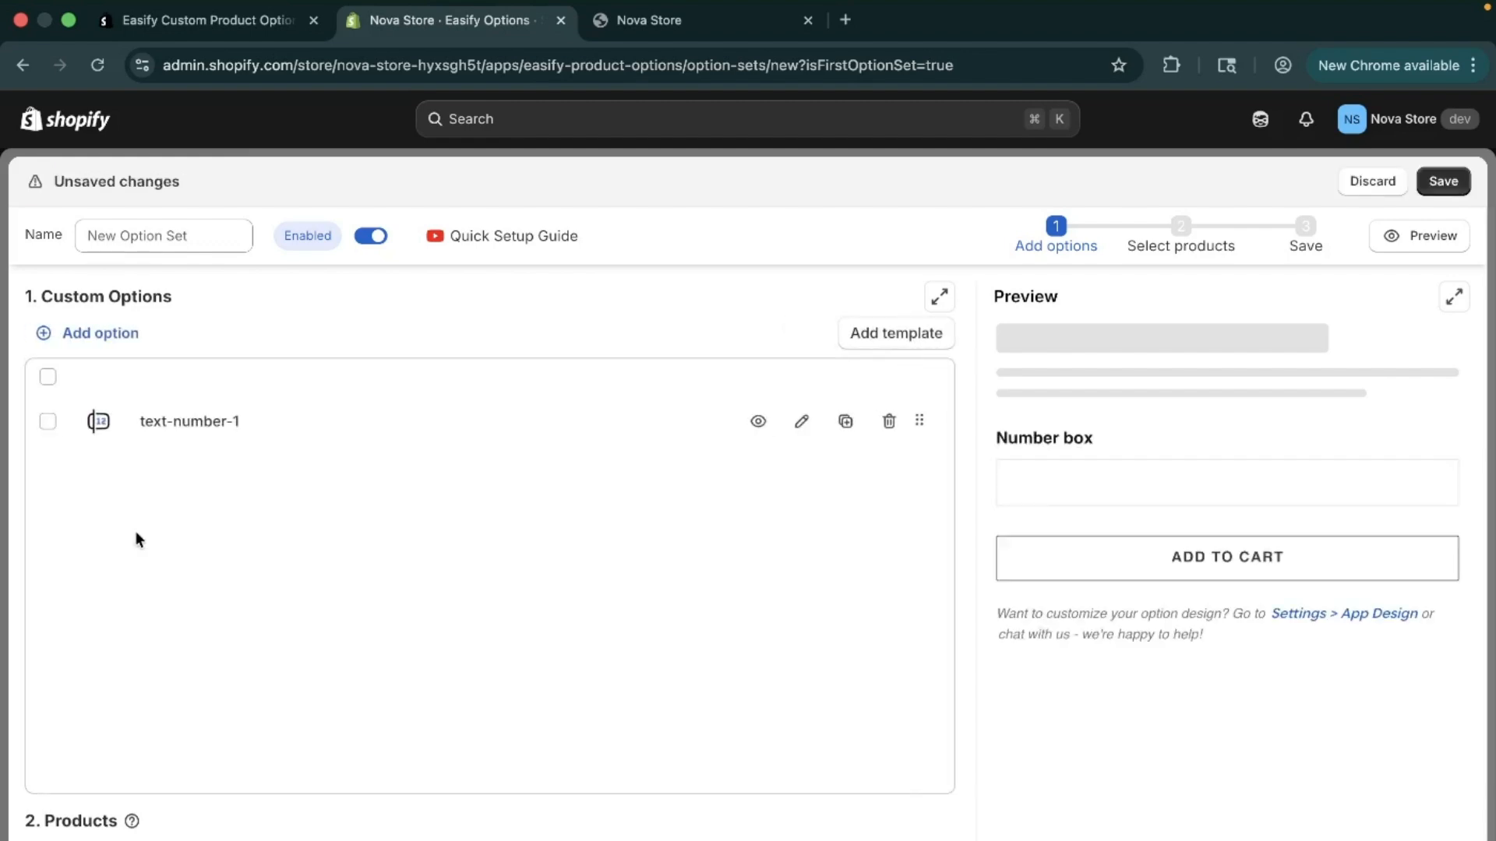
Rename the newly added number option to "Number Box" in its basic settings
click(184, 435)
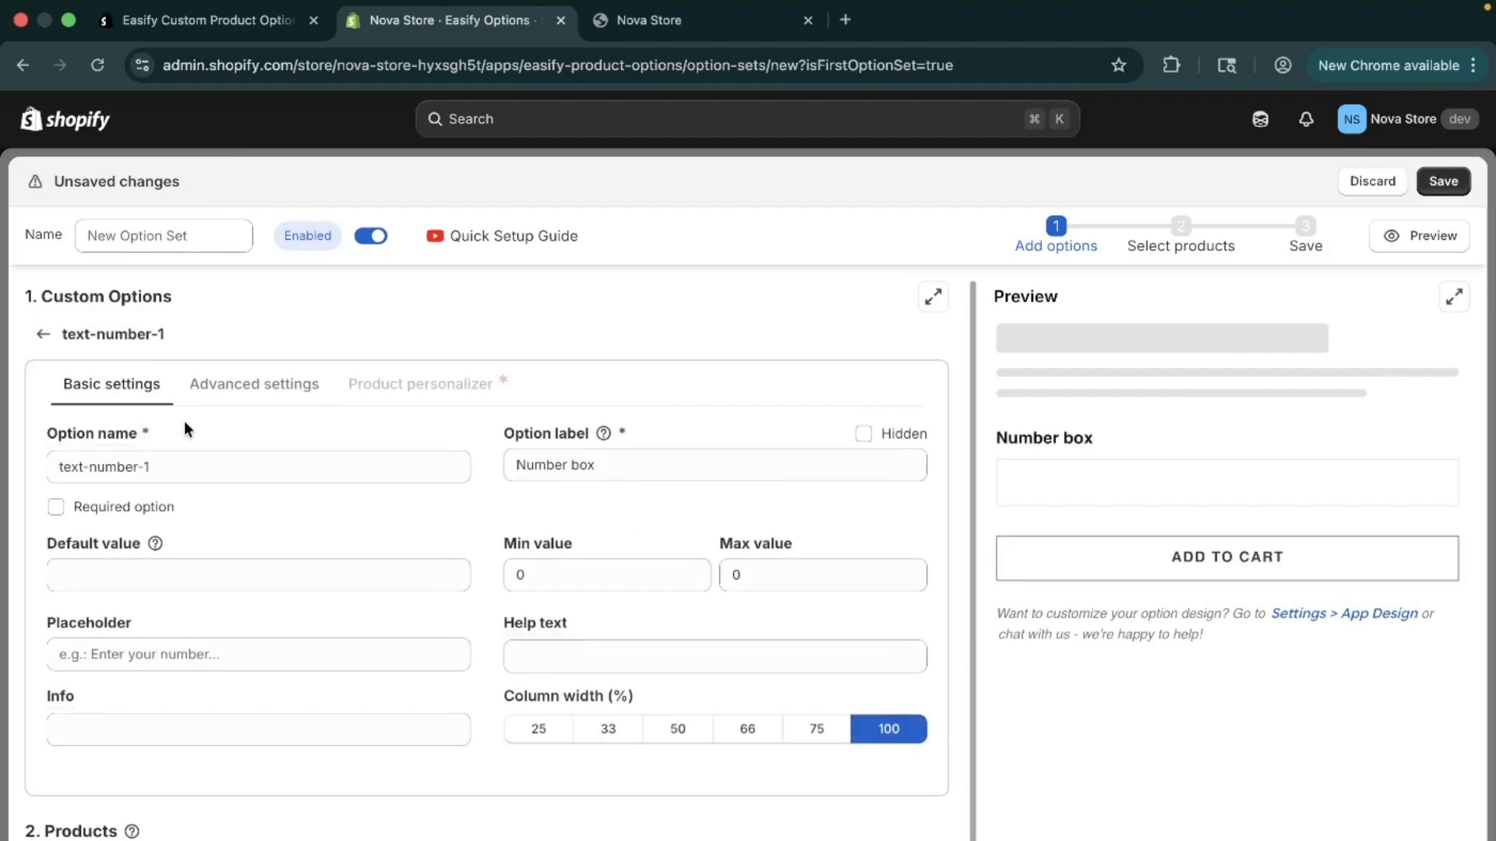
triple_click(189, 467)
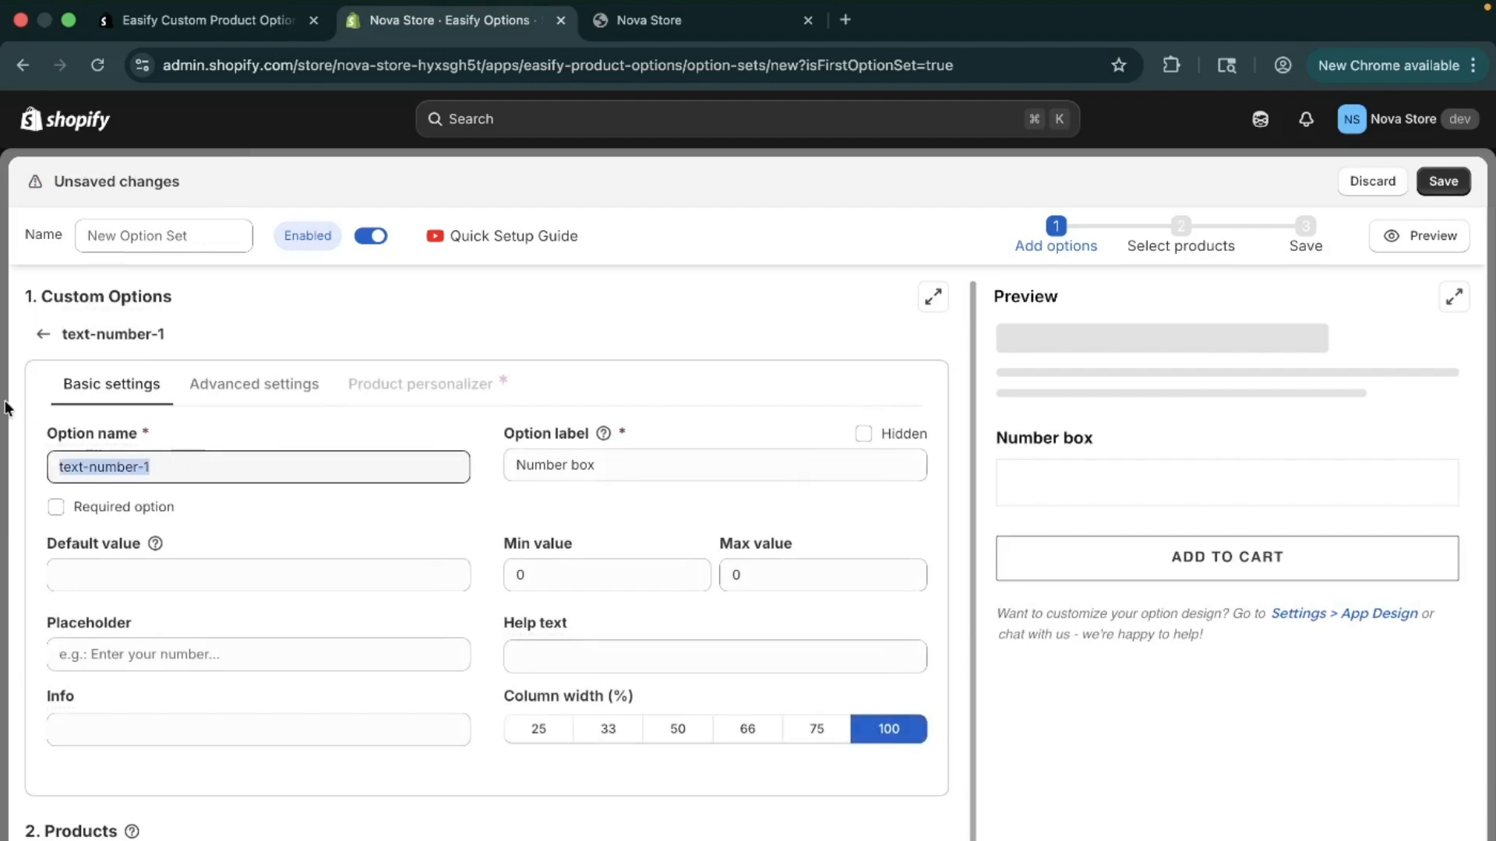
key(BackSpace)
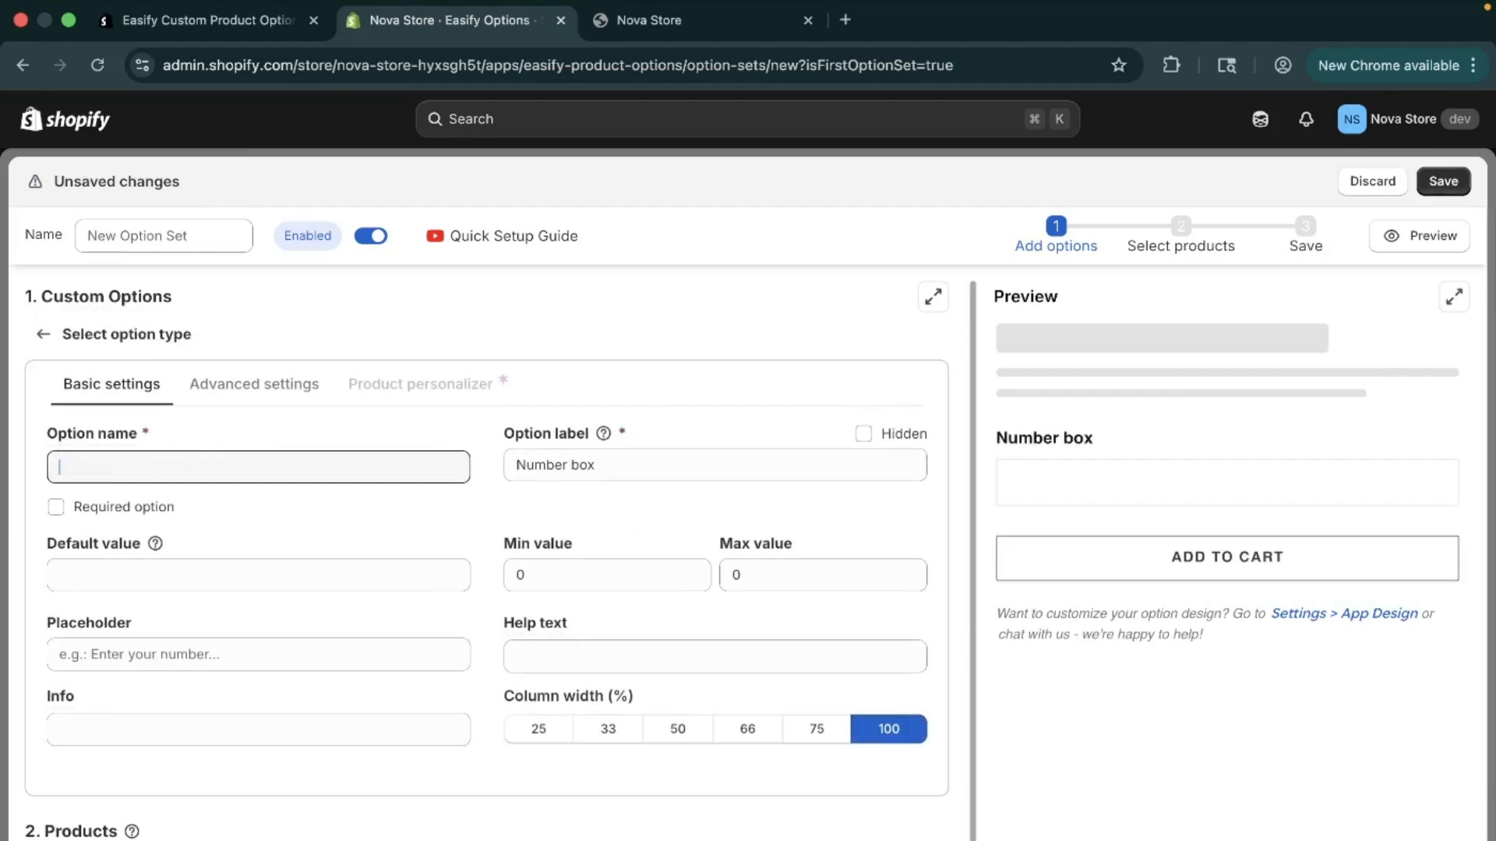
text(Text)
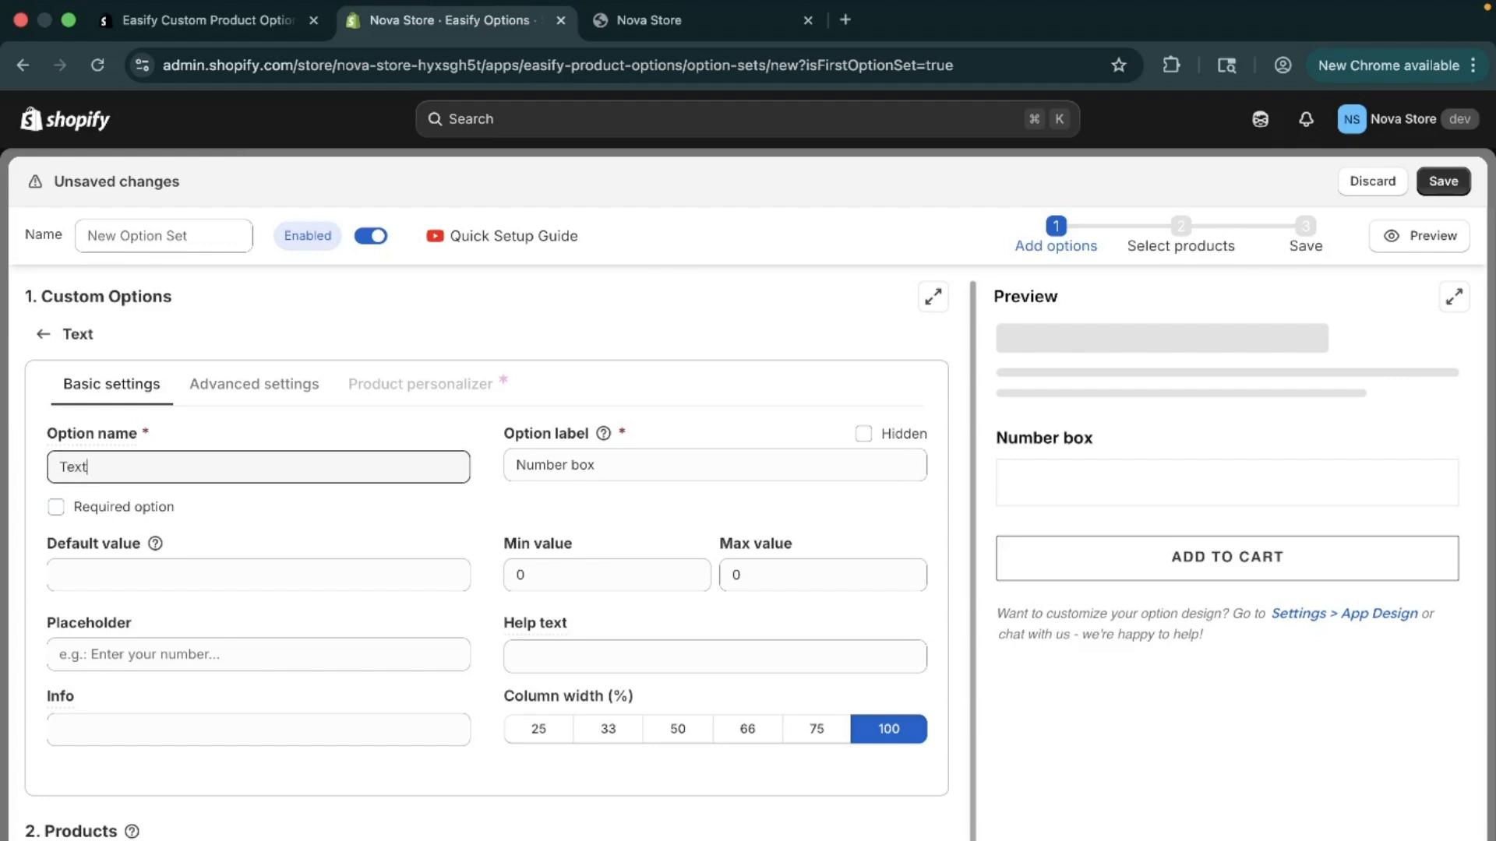
key(BackSpace)
key(BackSpace)
key(BackSpace)
key(BackSpace)
text(Number Box)
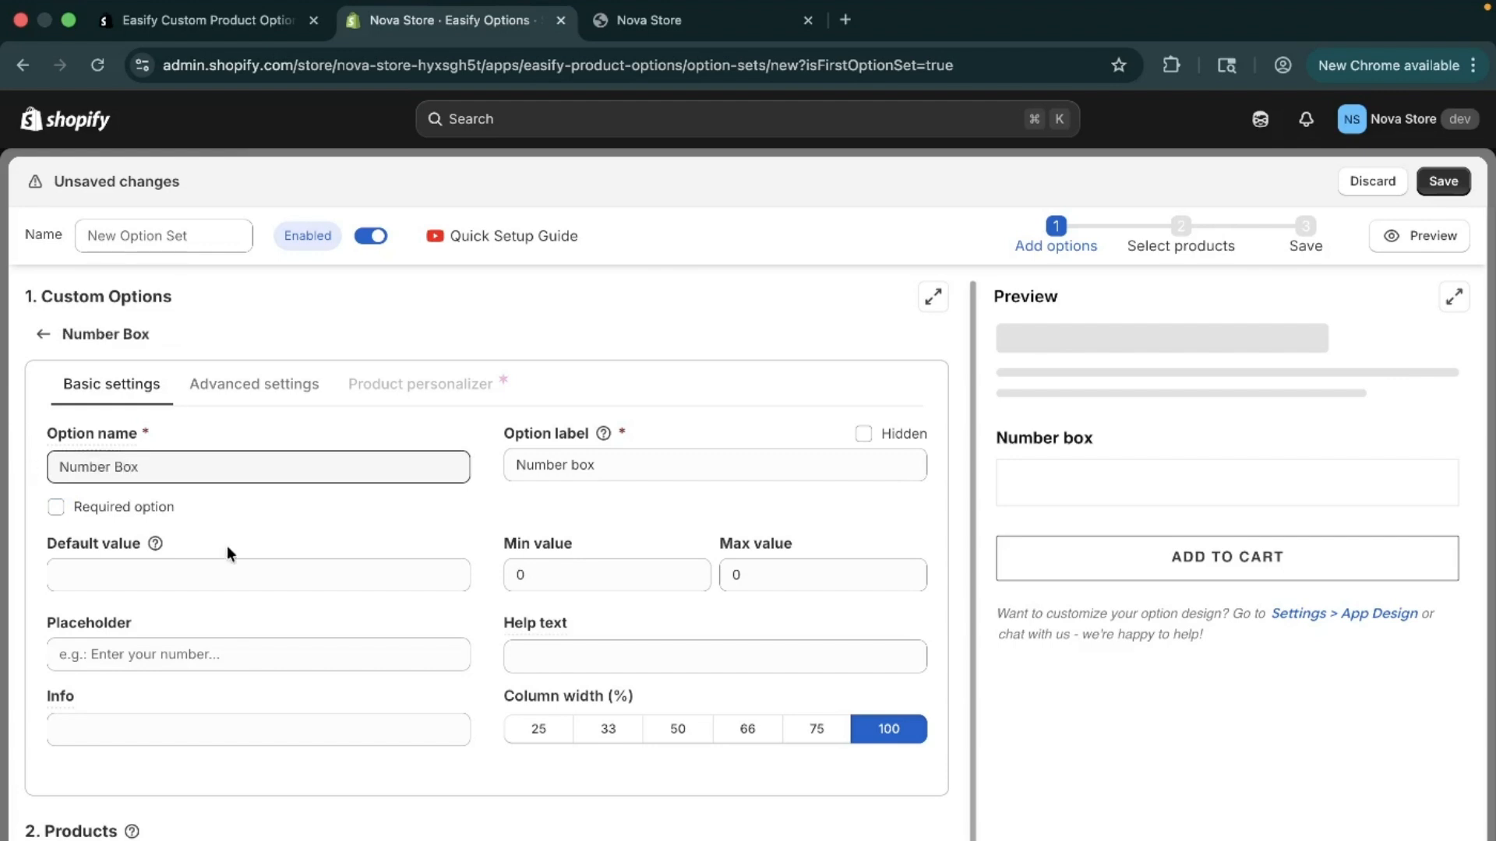
Set the number box's default value to 30 and its placeholder to "Enter Your Weight"
click(58, 511)
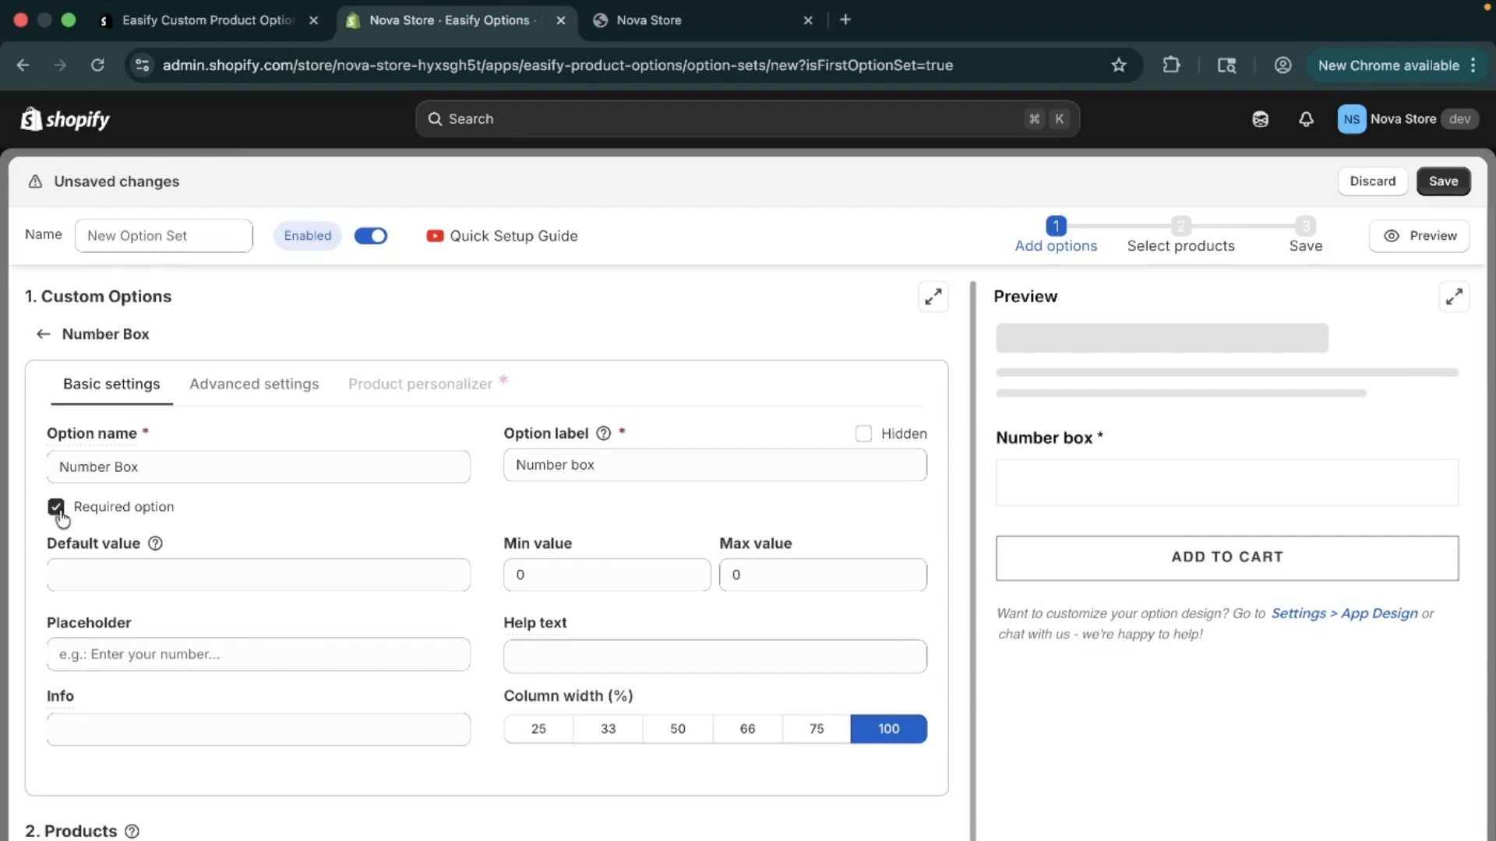
click(58, 516)
scroll(225, 582, down, 1)
click(227, 570)
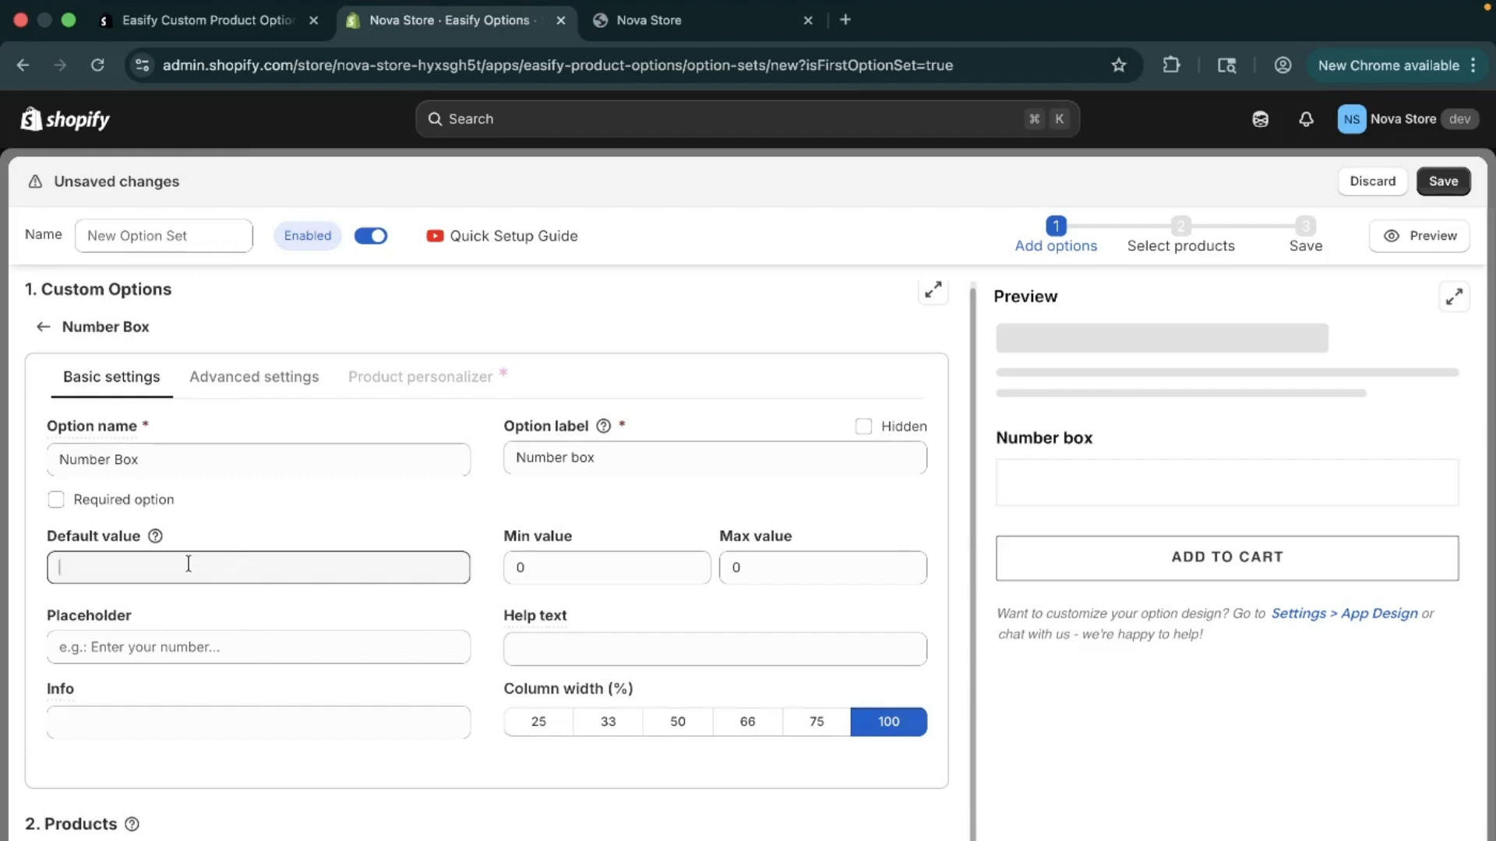
text(30)
click(209, 651)
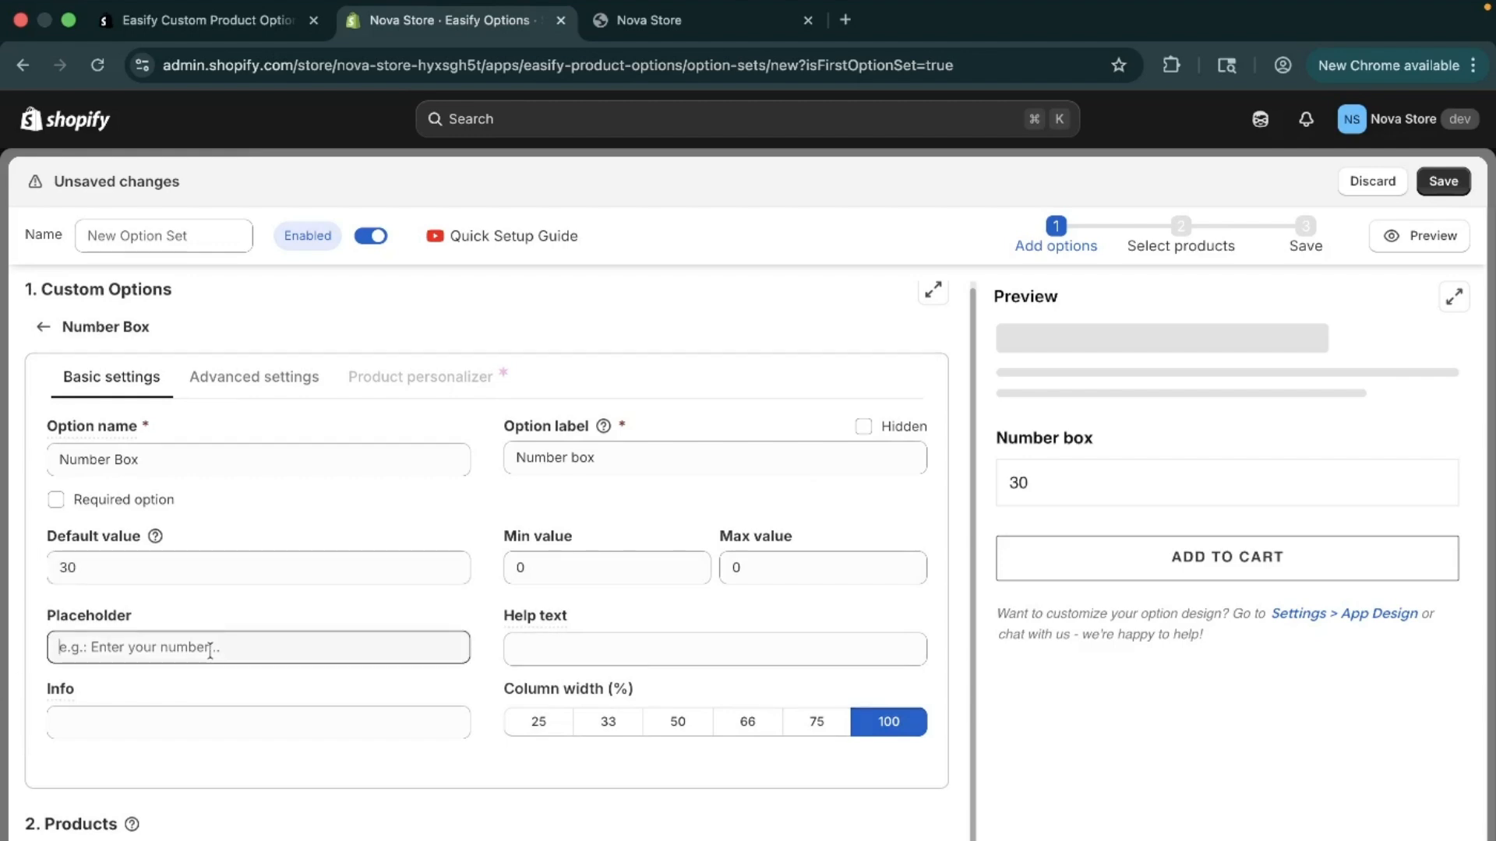
text(Enter)
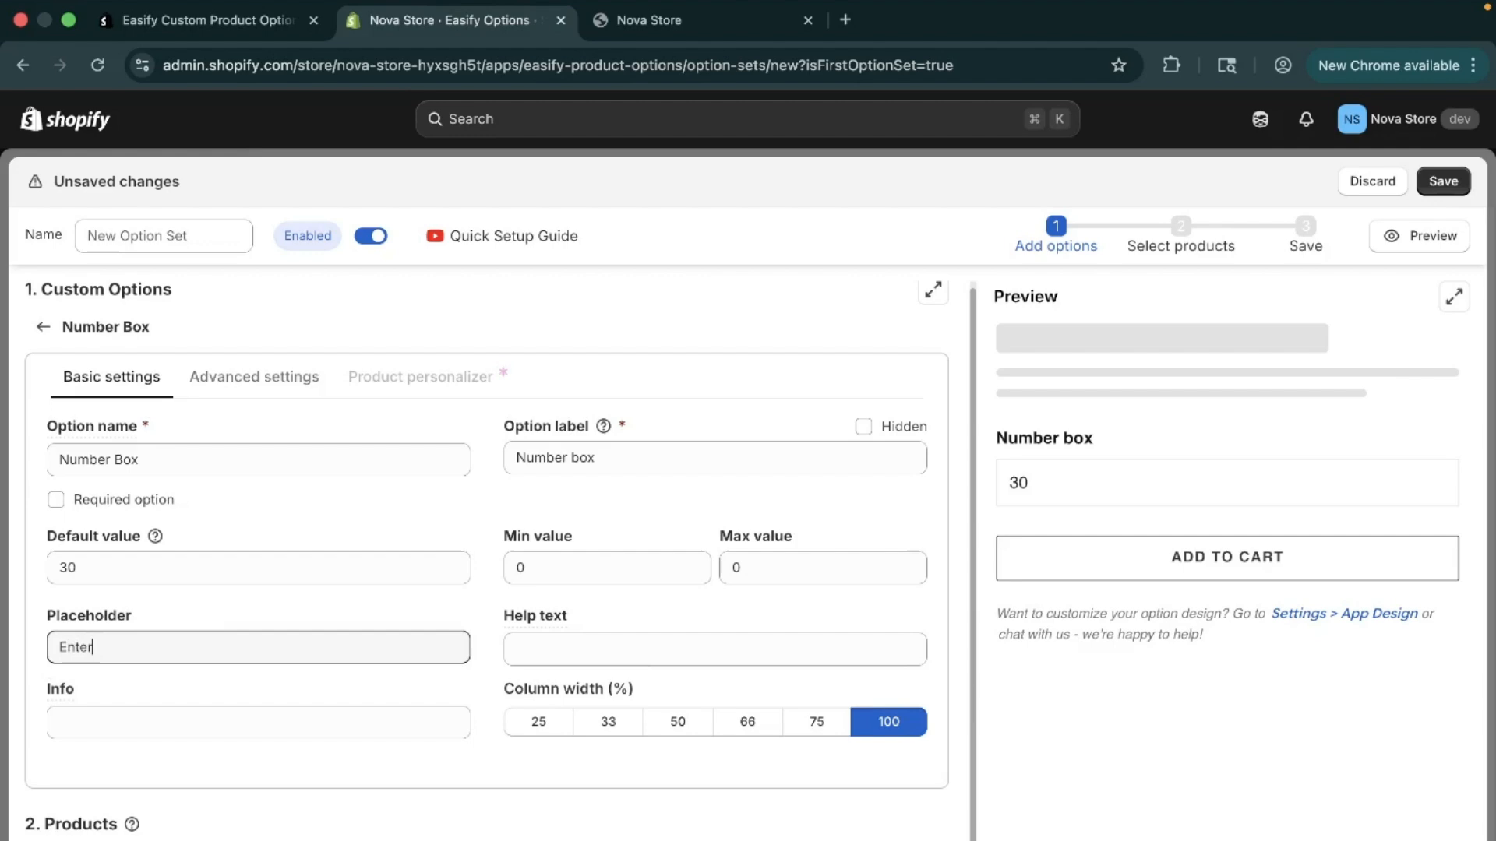
text( Your Weight)
Change the number box's option label to "Rider Weight"
click(668, 458)
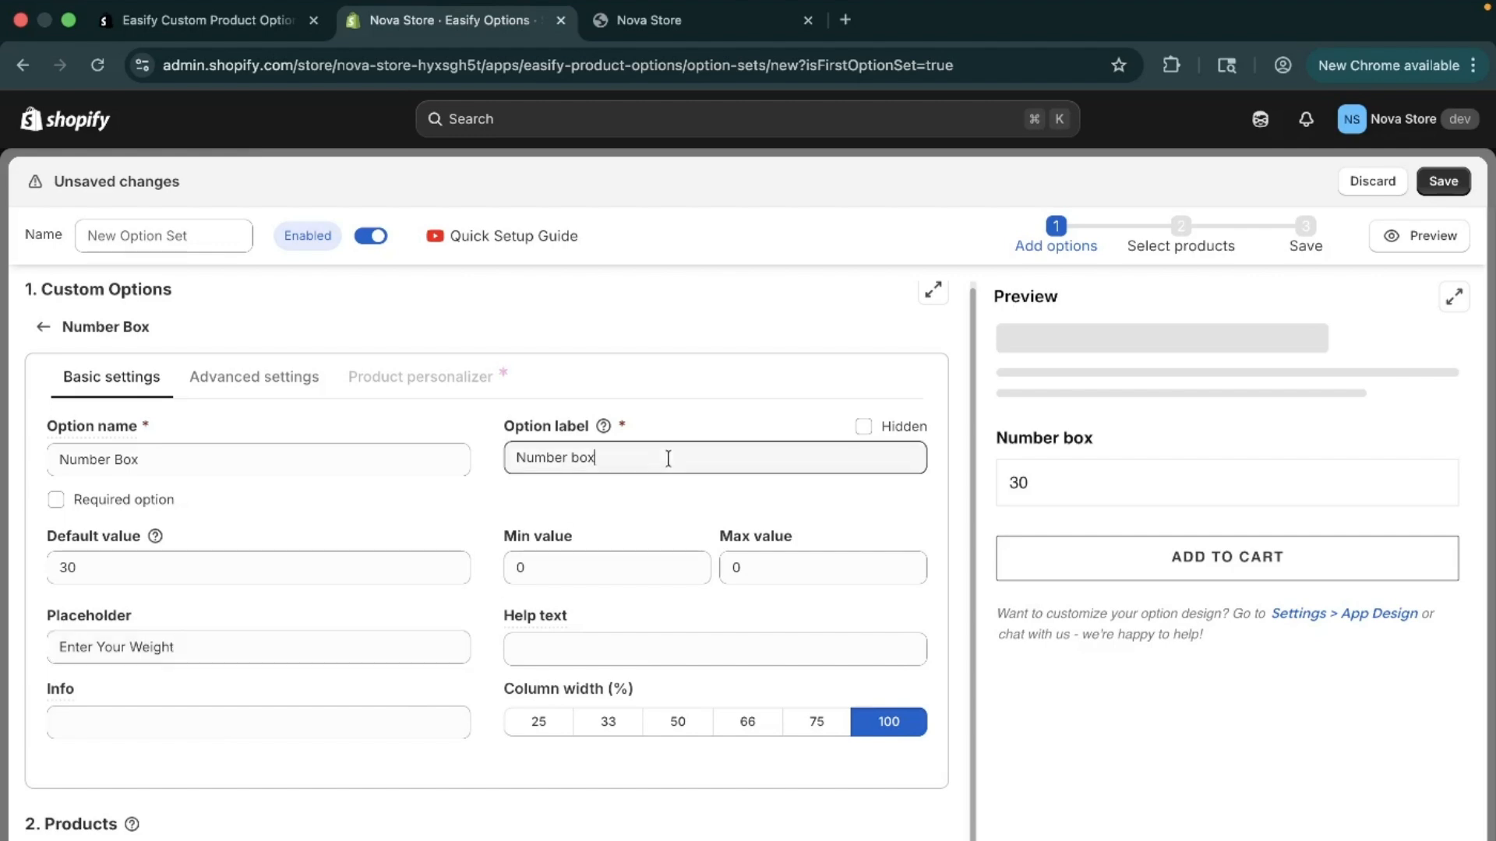
drag(668, 458, 474, 470)
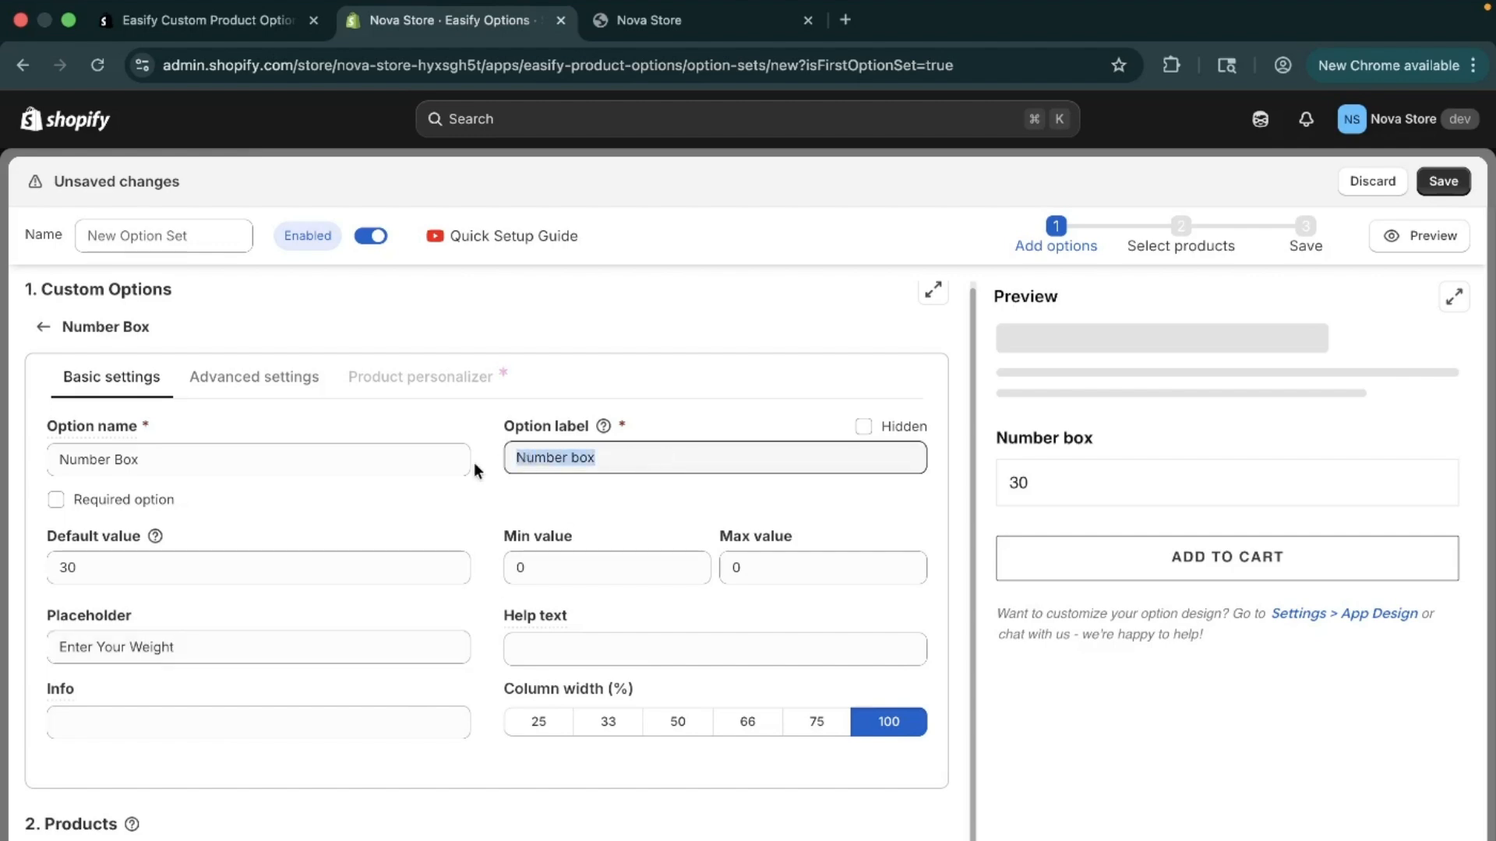
key(BackSpace)
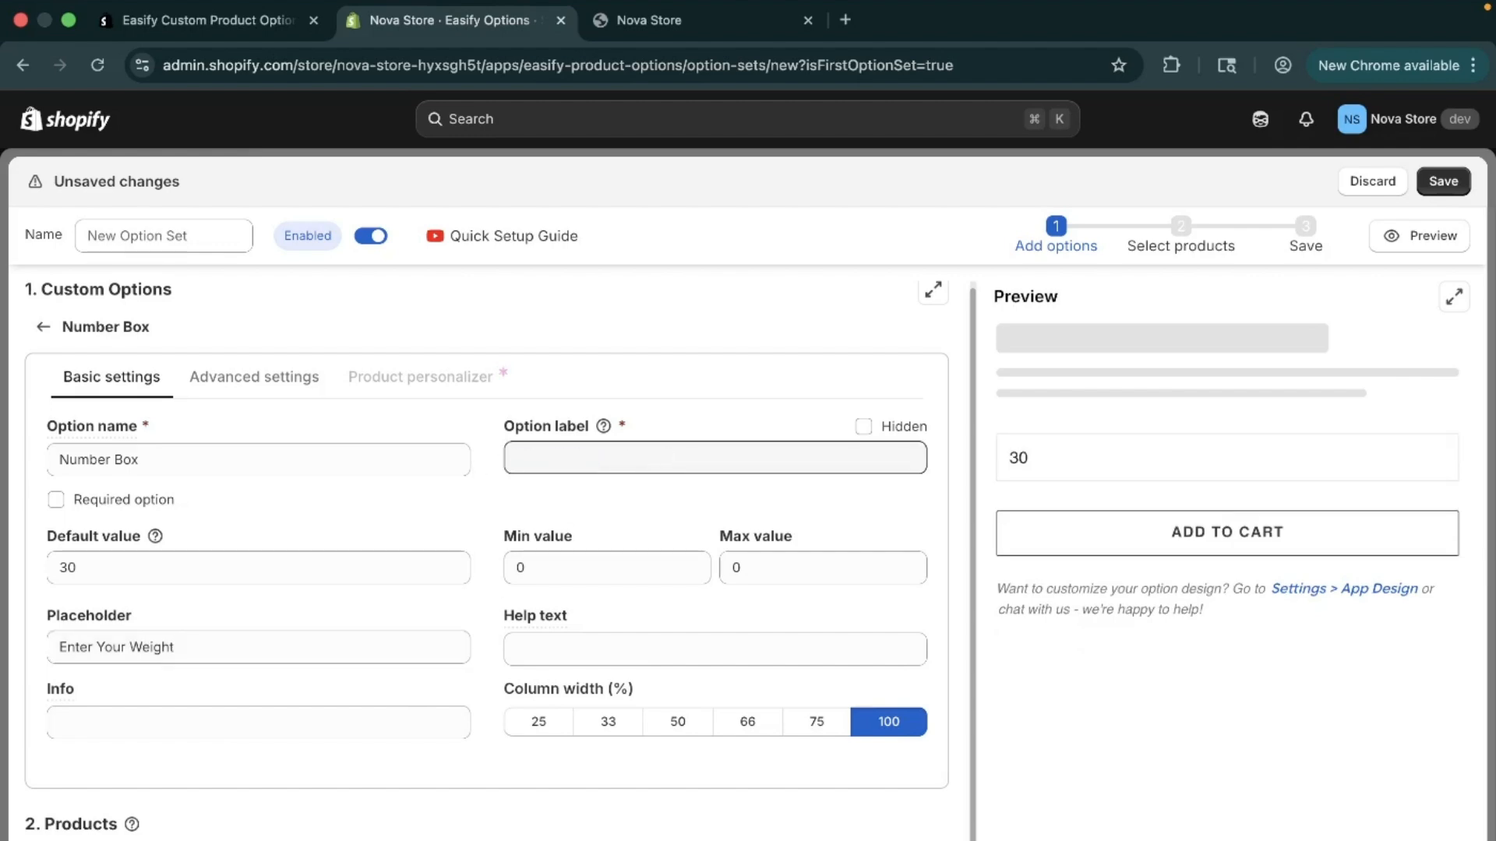
text(Rider)
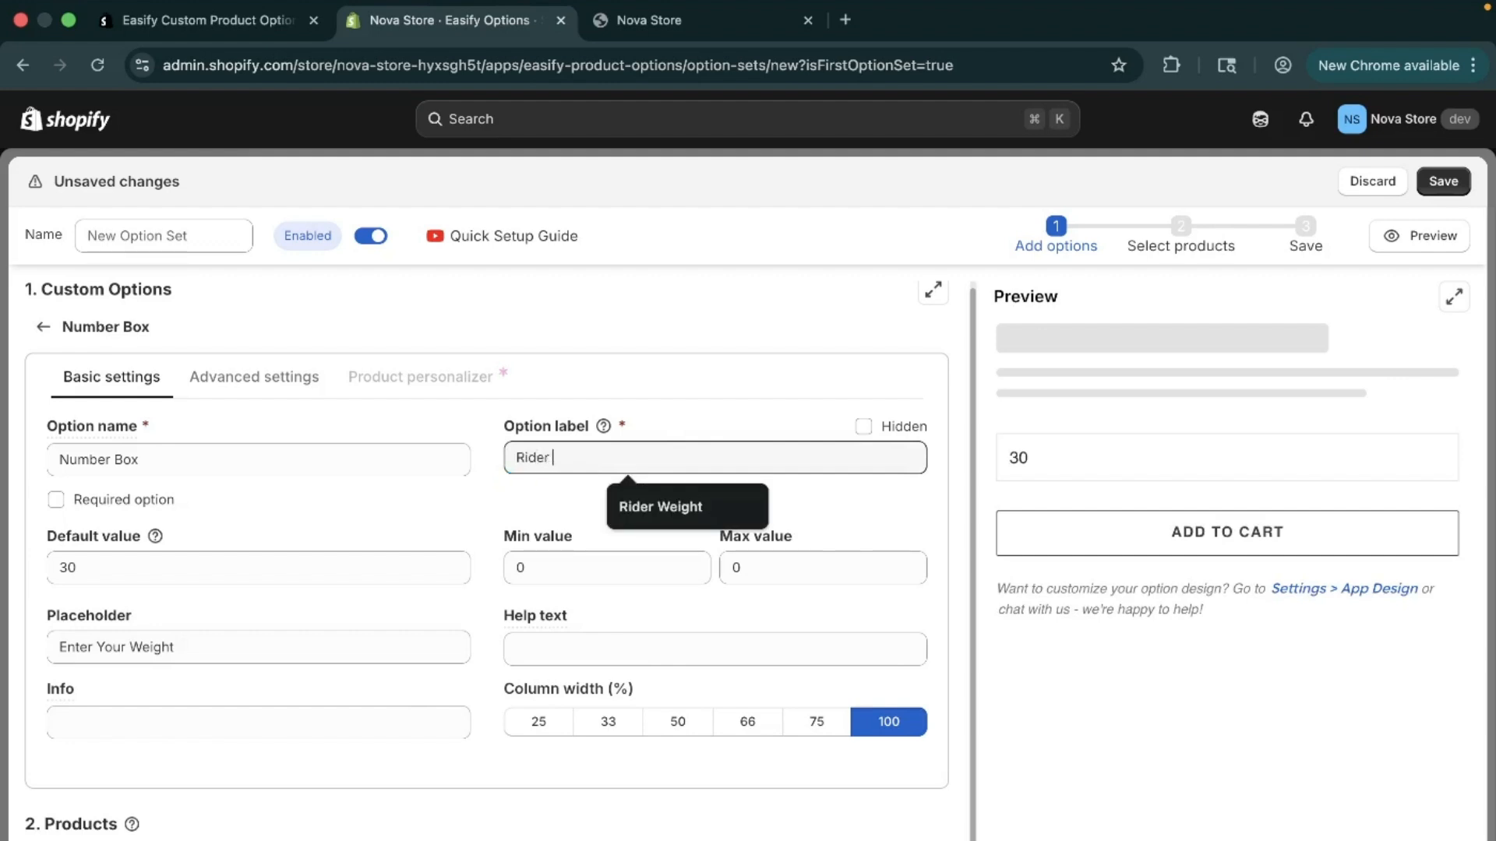
click(687, 513)
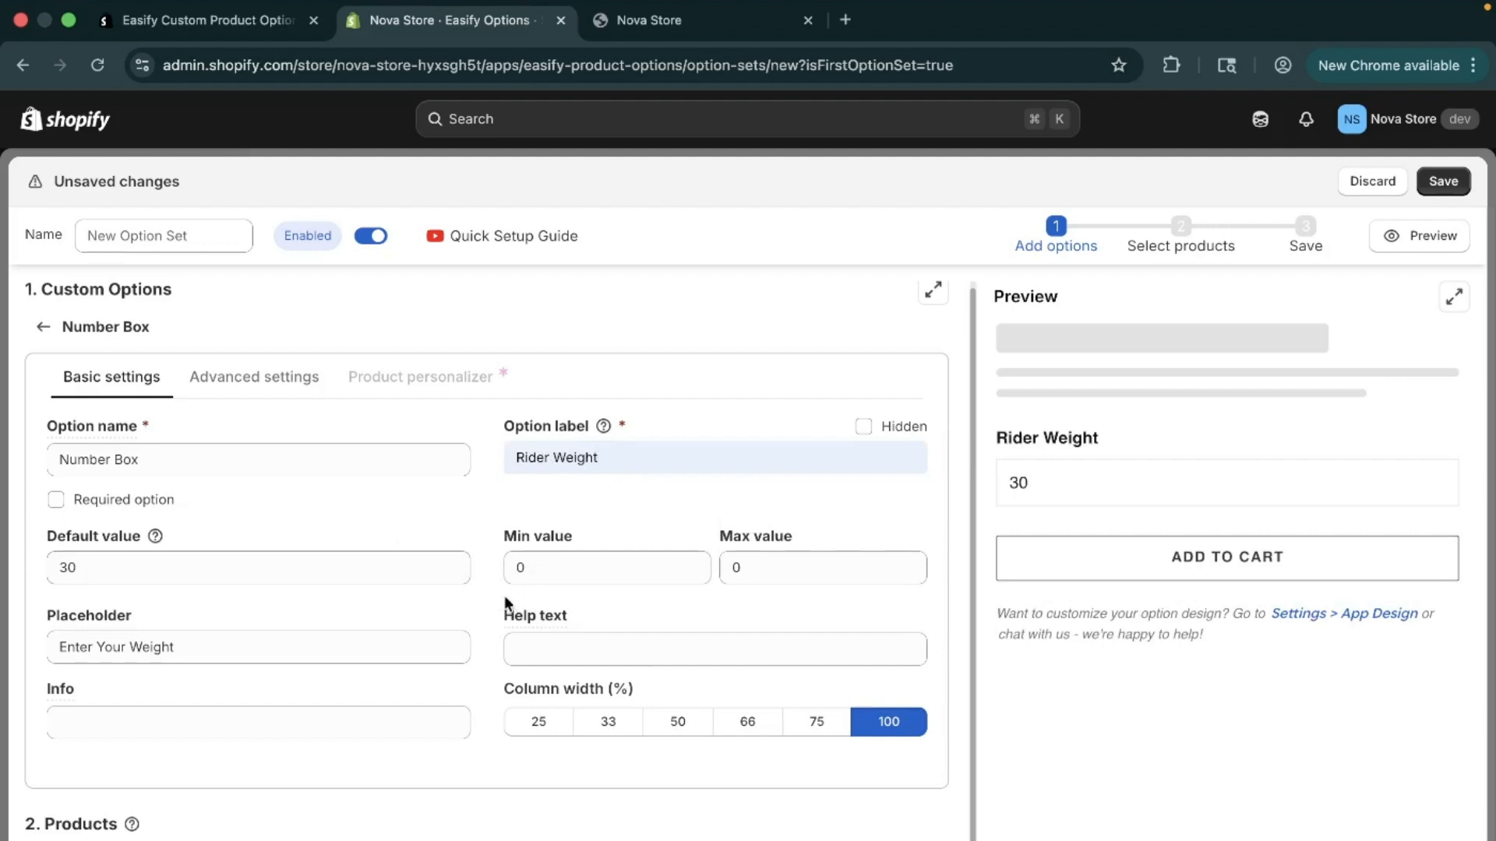
Set the number box's minimum value to 10 and its maximum value to 100
click(593, 573)
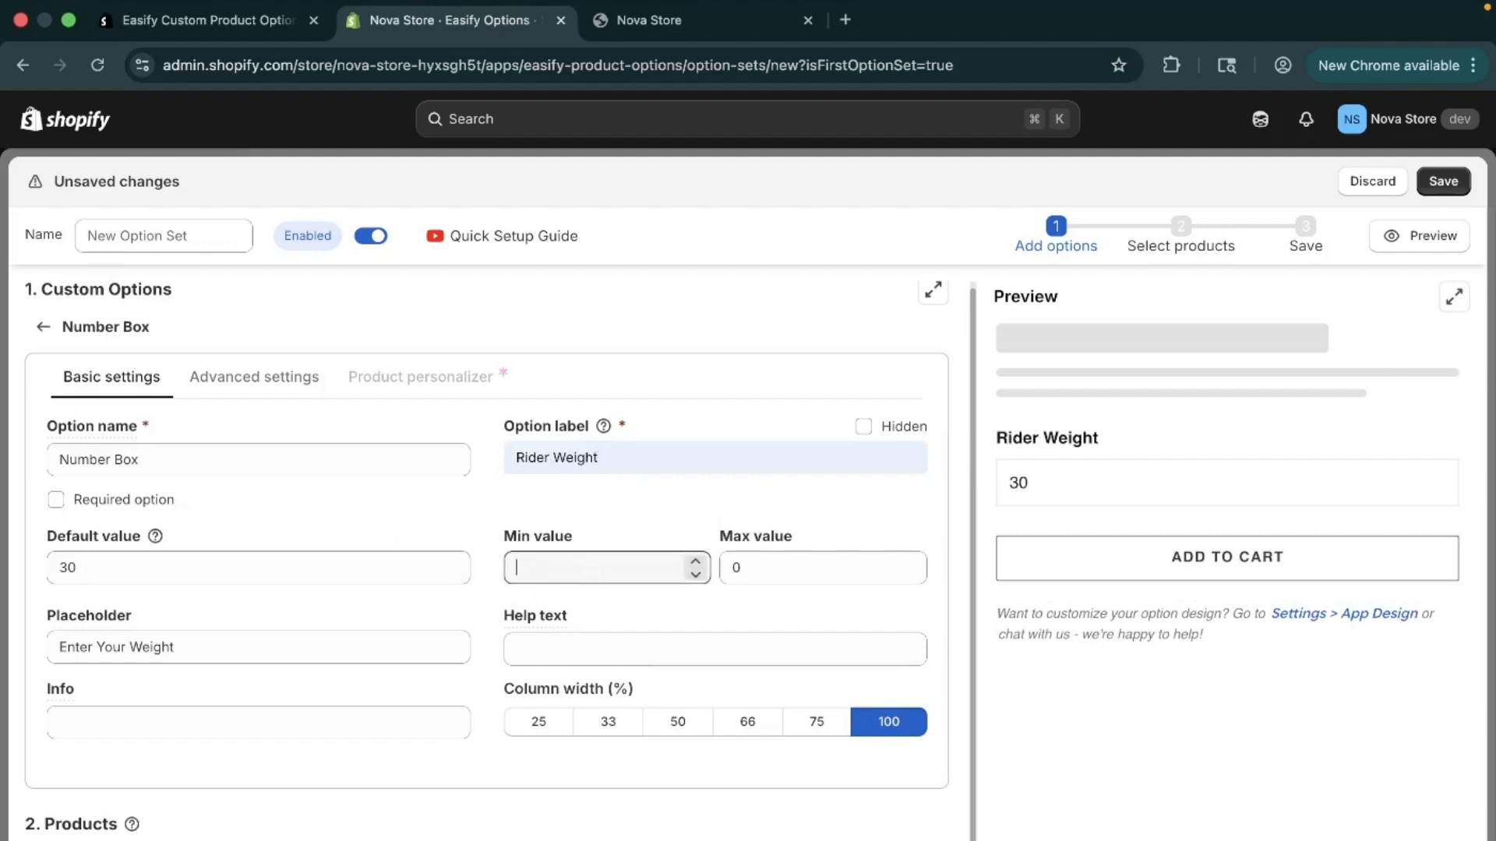
text(10)
click(802, 573)
key(BackSpace)
text(100)
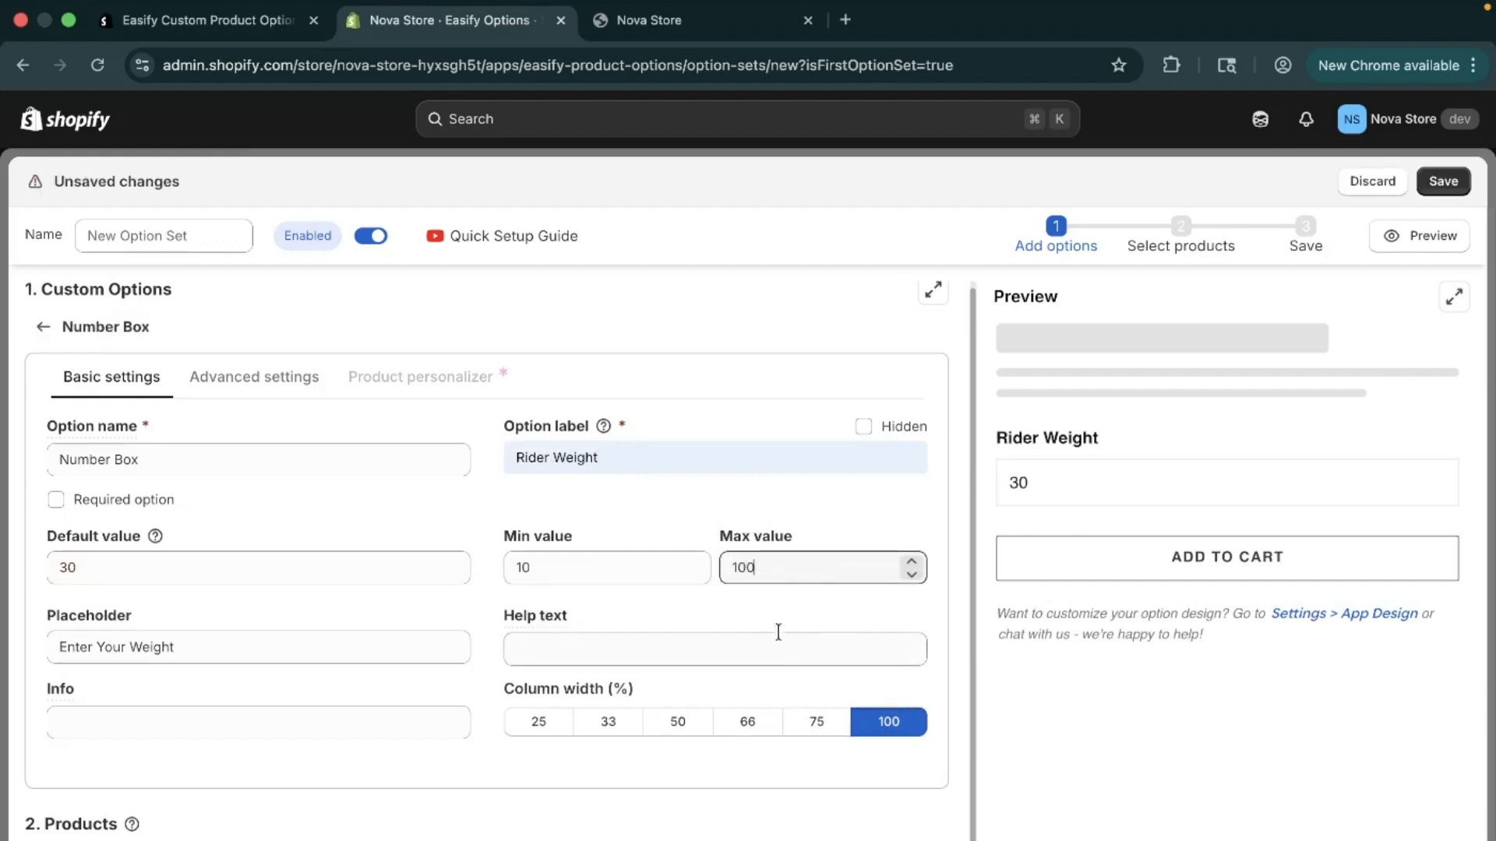
Enter the help text "Helps us recommend the perfect snowboard size" and copy that text from the preview
click(551, 658)
text(Helps us recommend the perfect snowboard size)
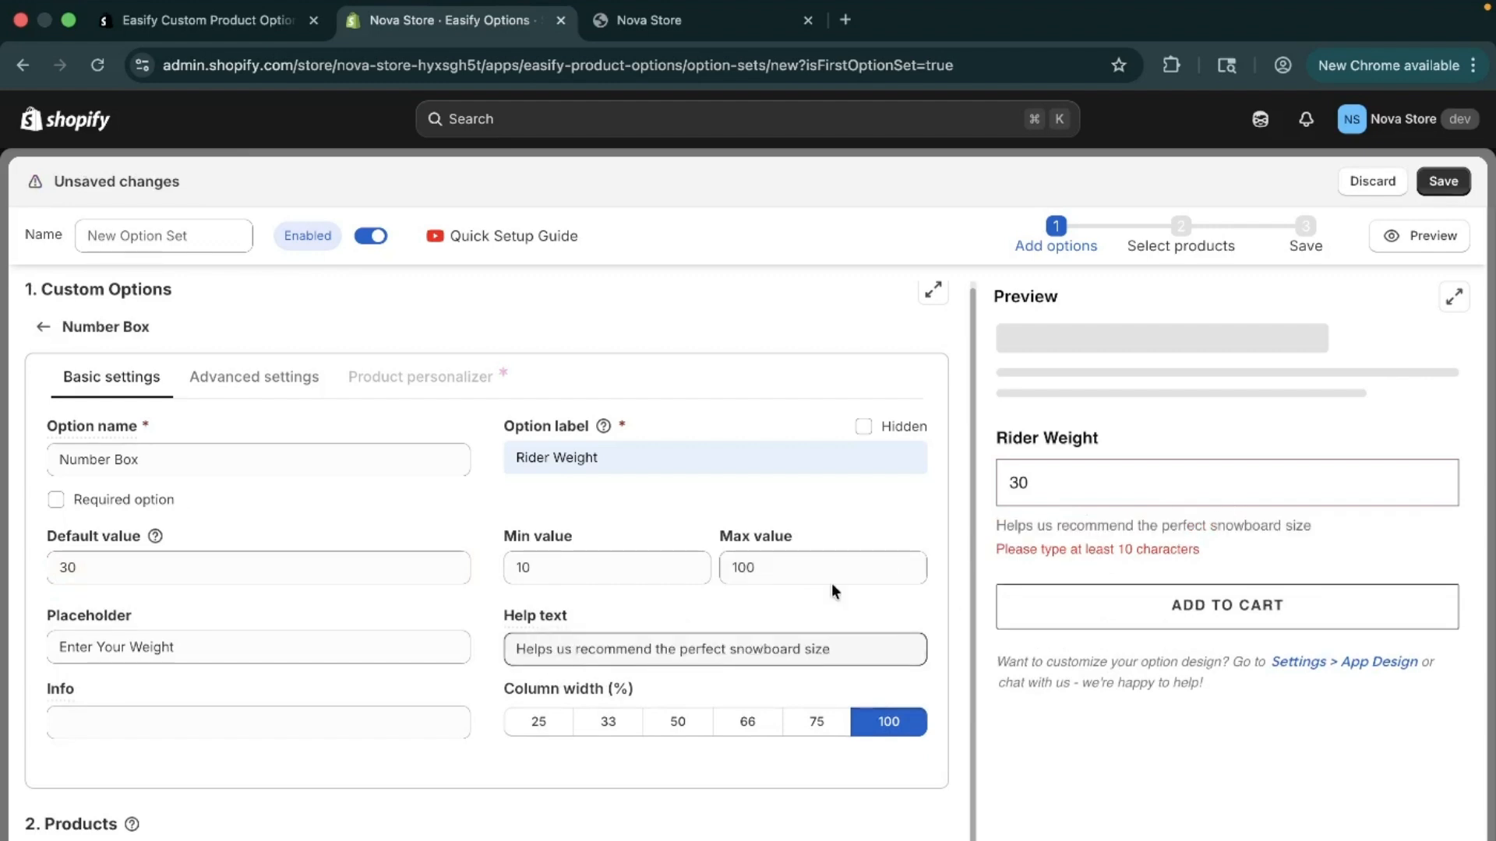
click(993, 527)
drag(994, 525, 1317, 536)
key(super+c)
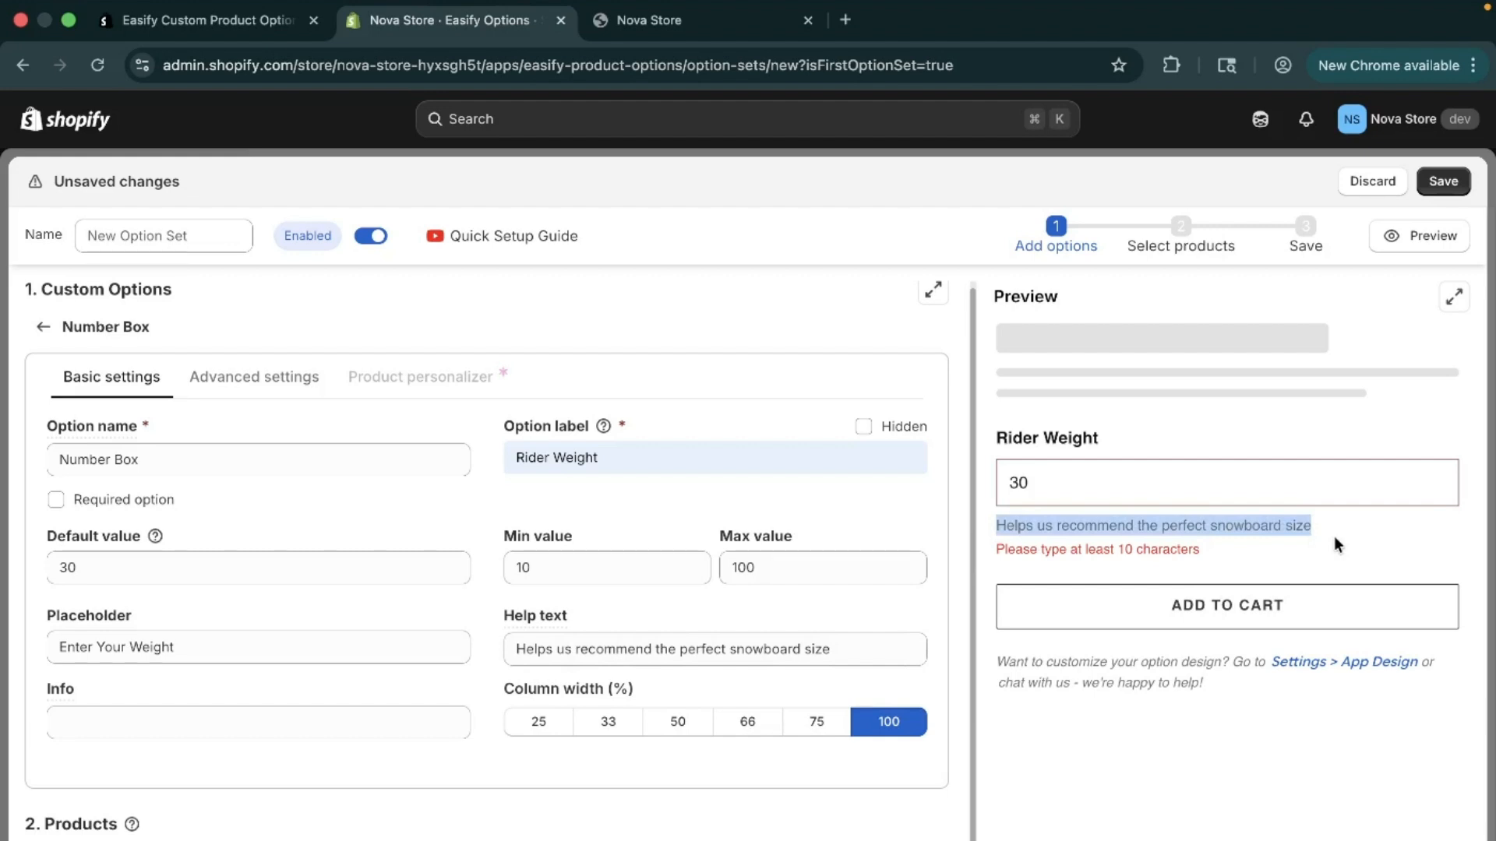
Change the number box's minimum value to 2
click(542, 567)
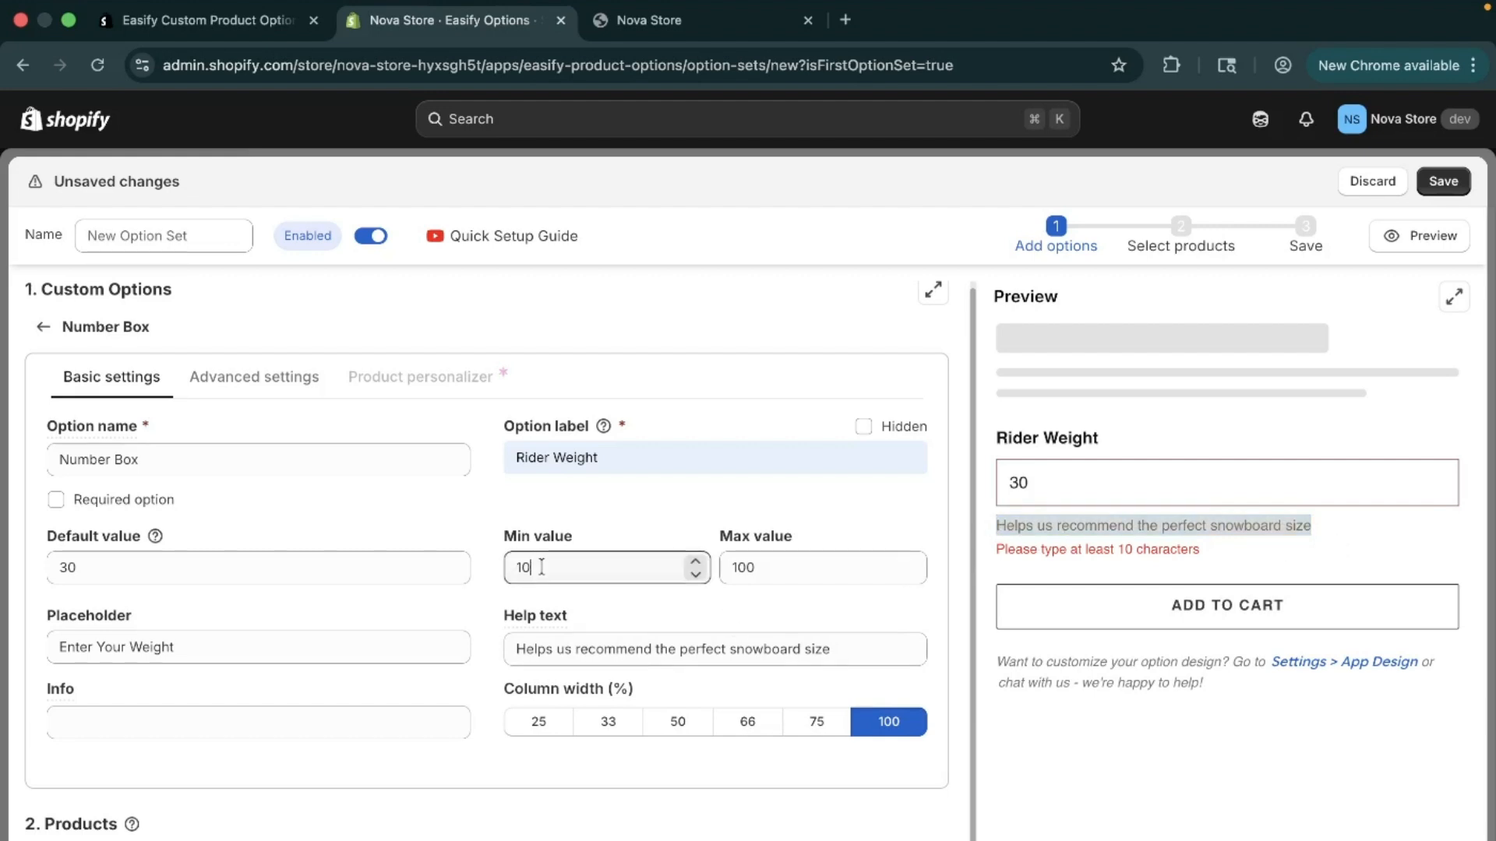
key(BackSpace)
key(BackSpace)
text(2)
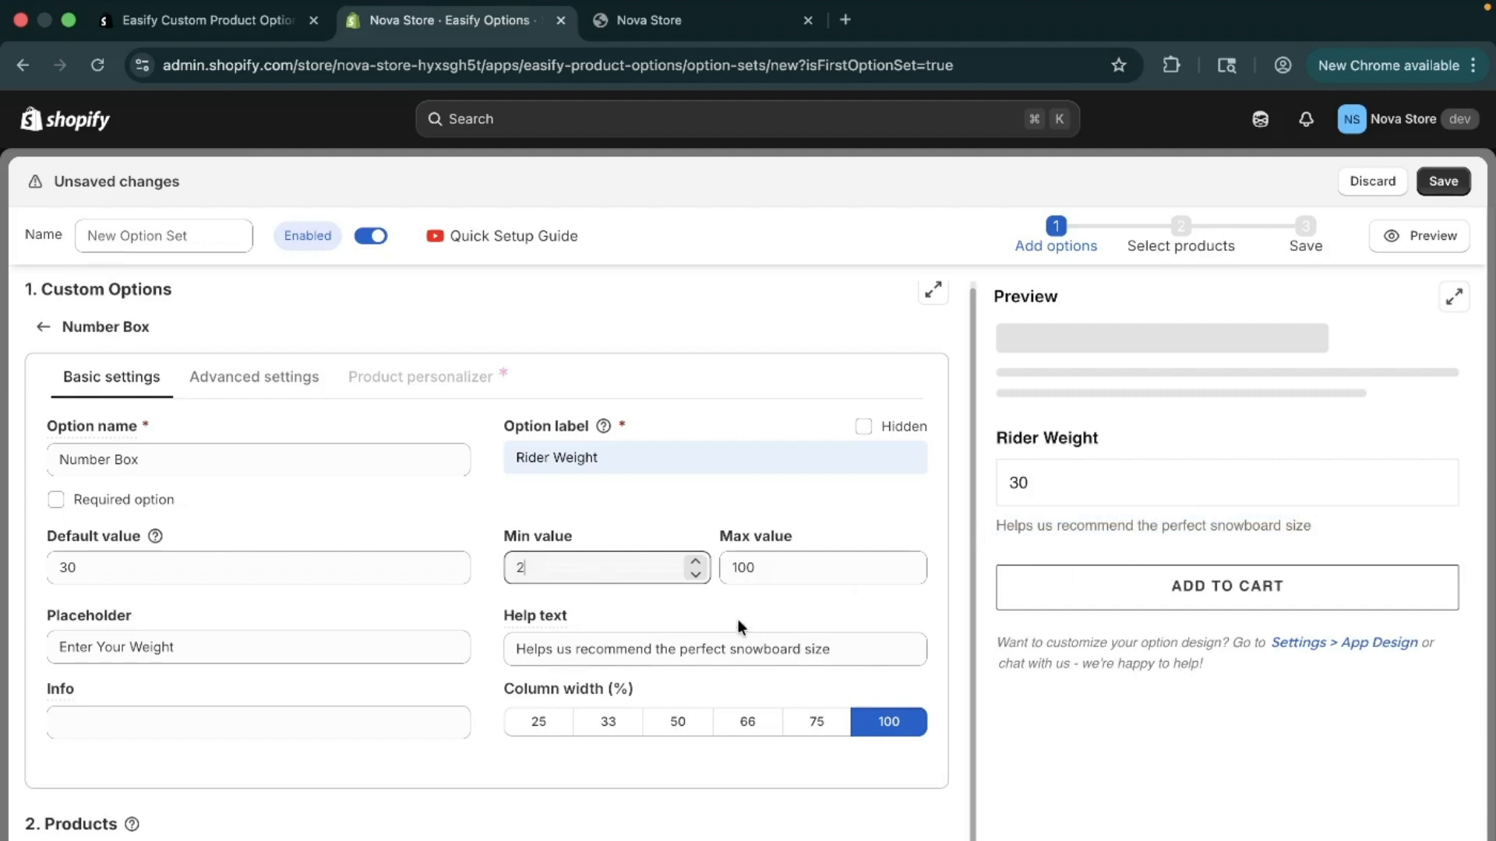
Paste the copied help text into the number box's info field and check its tooltip in the preview
mouse_move(554, 596)
click(416, 715)
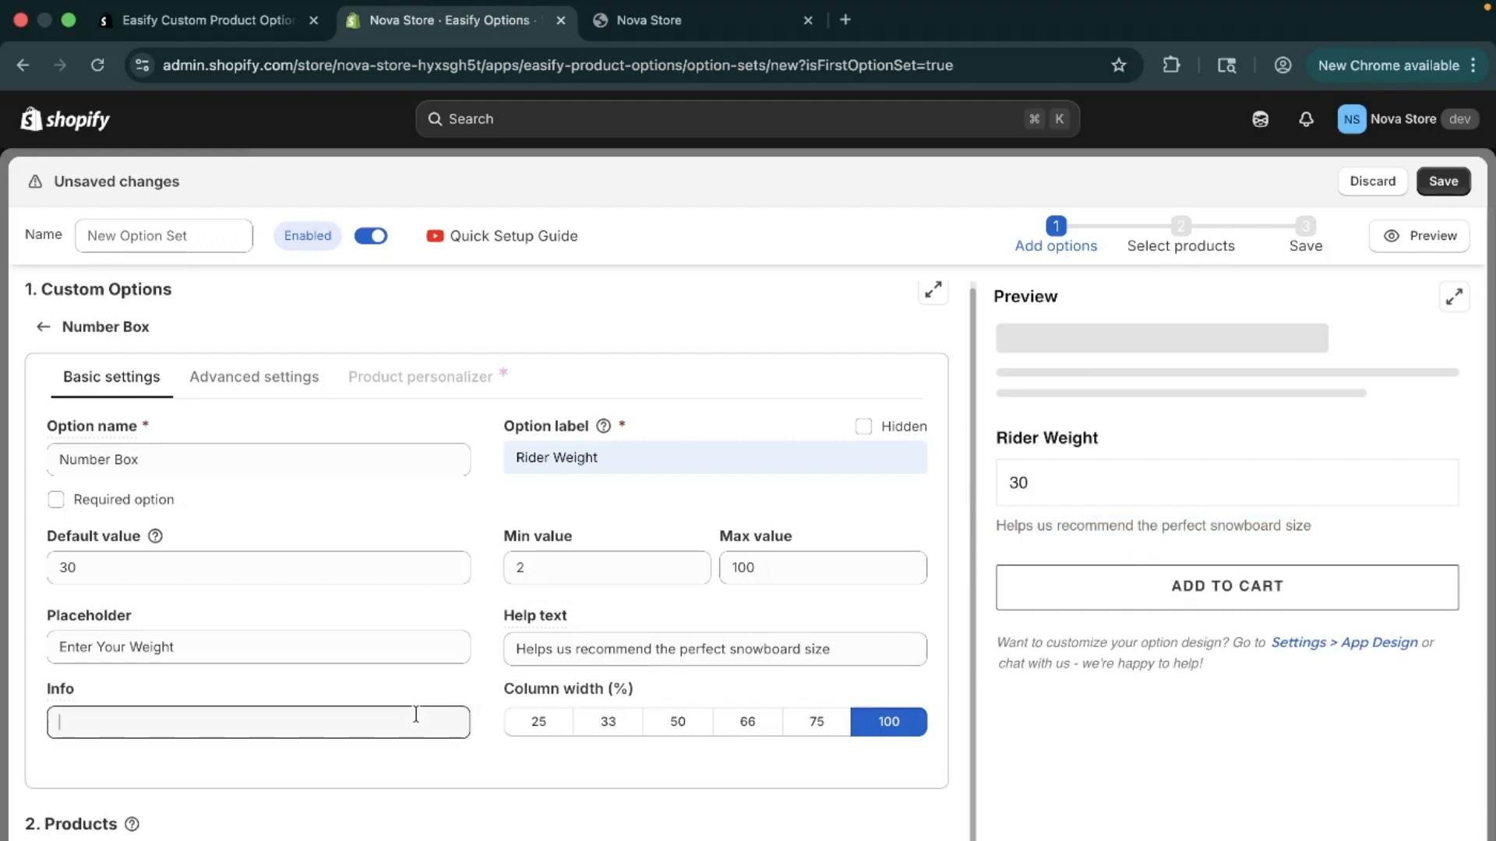
key(super+v)
mouse_move(1124, 433)
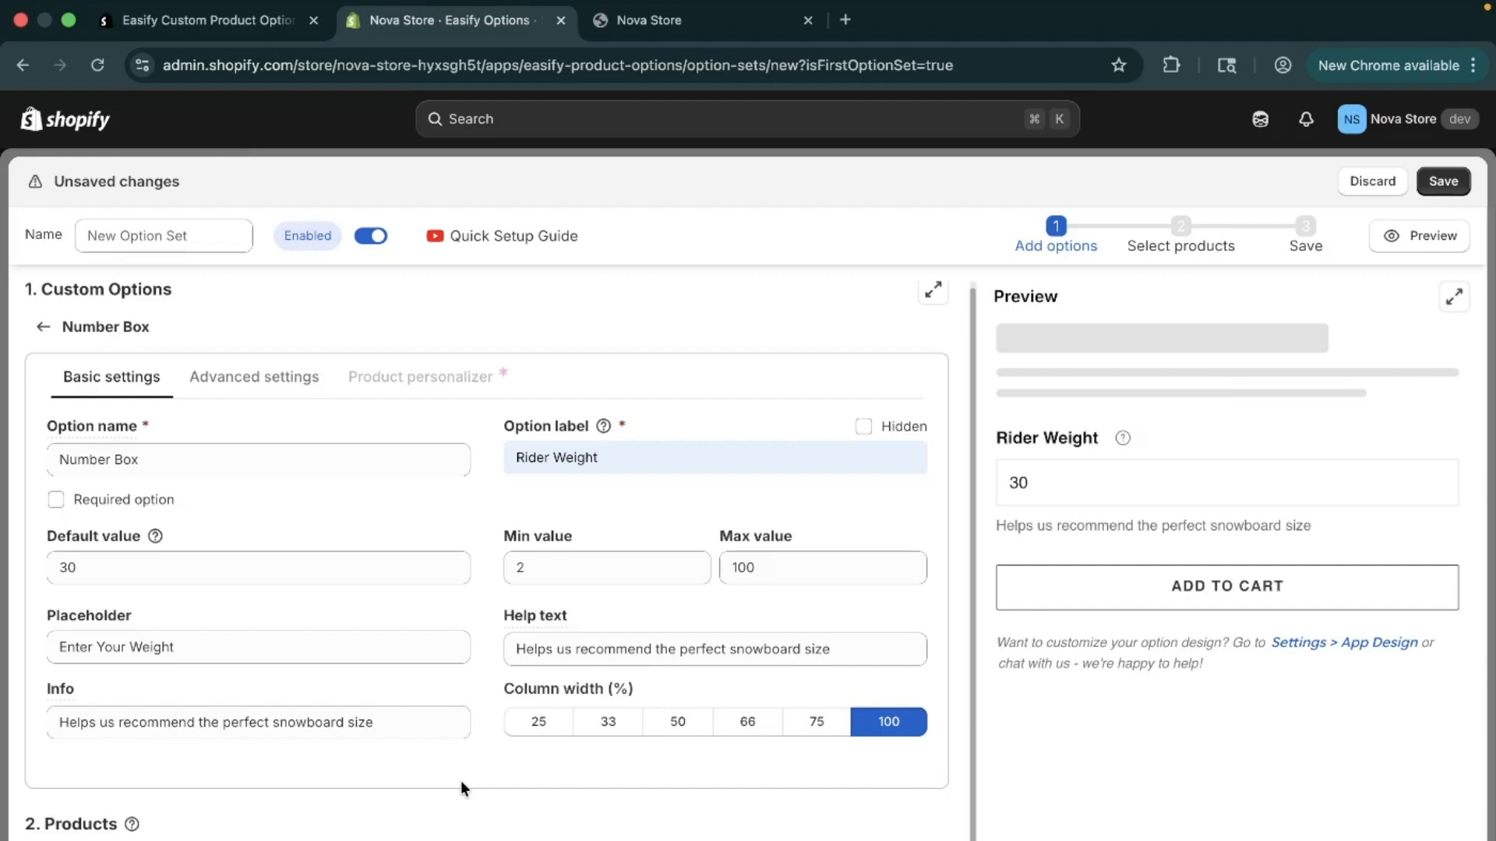
Replace the number box's info text with "See The Size guide"
drag(412, 722, 45, 693)
key(BackSpace)
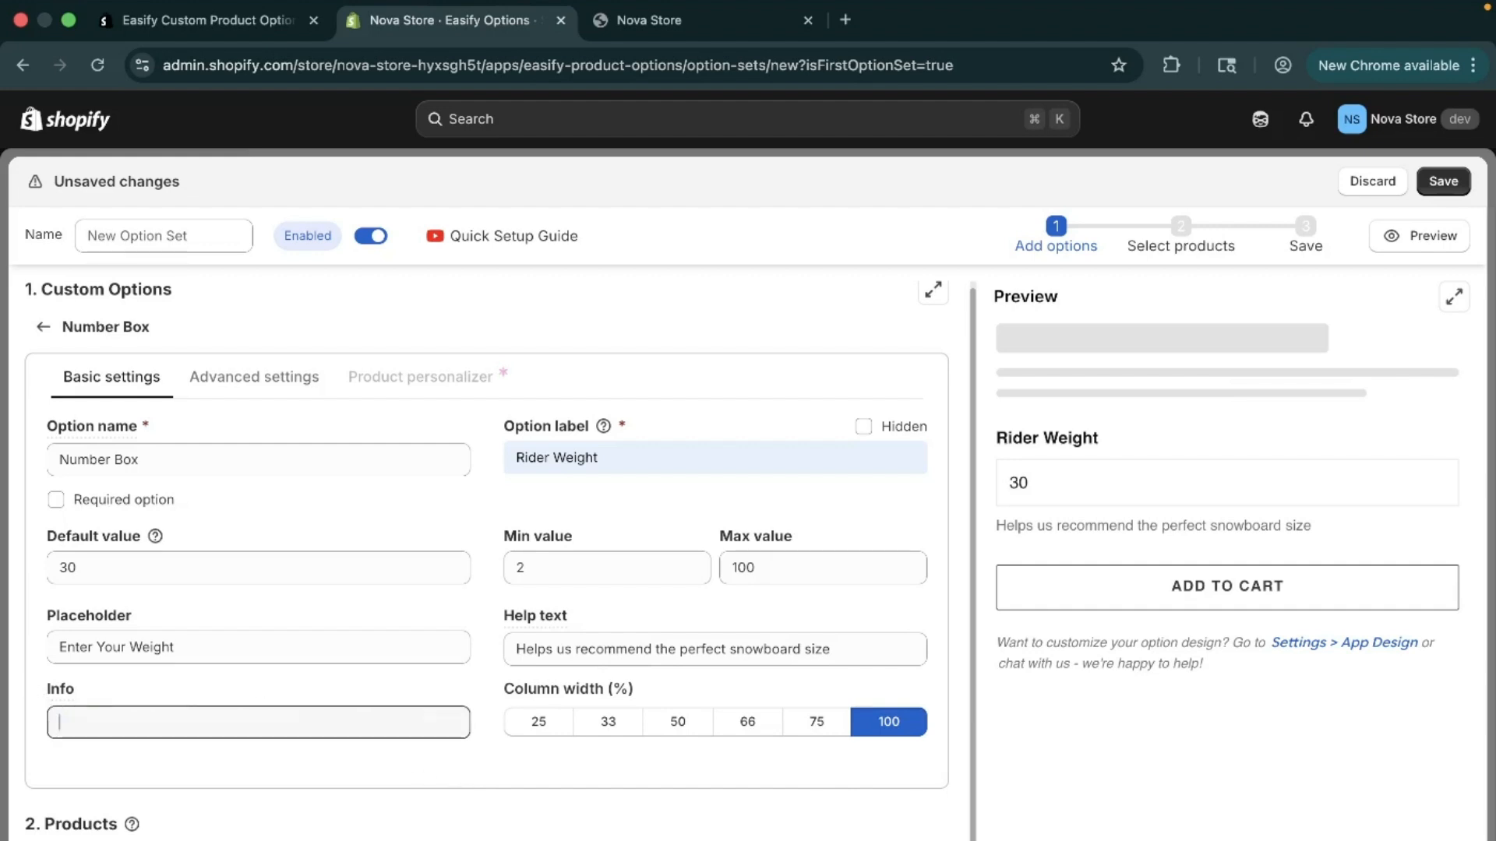
key(Caps_Lock)
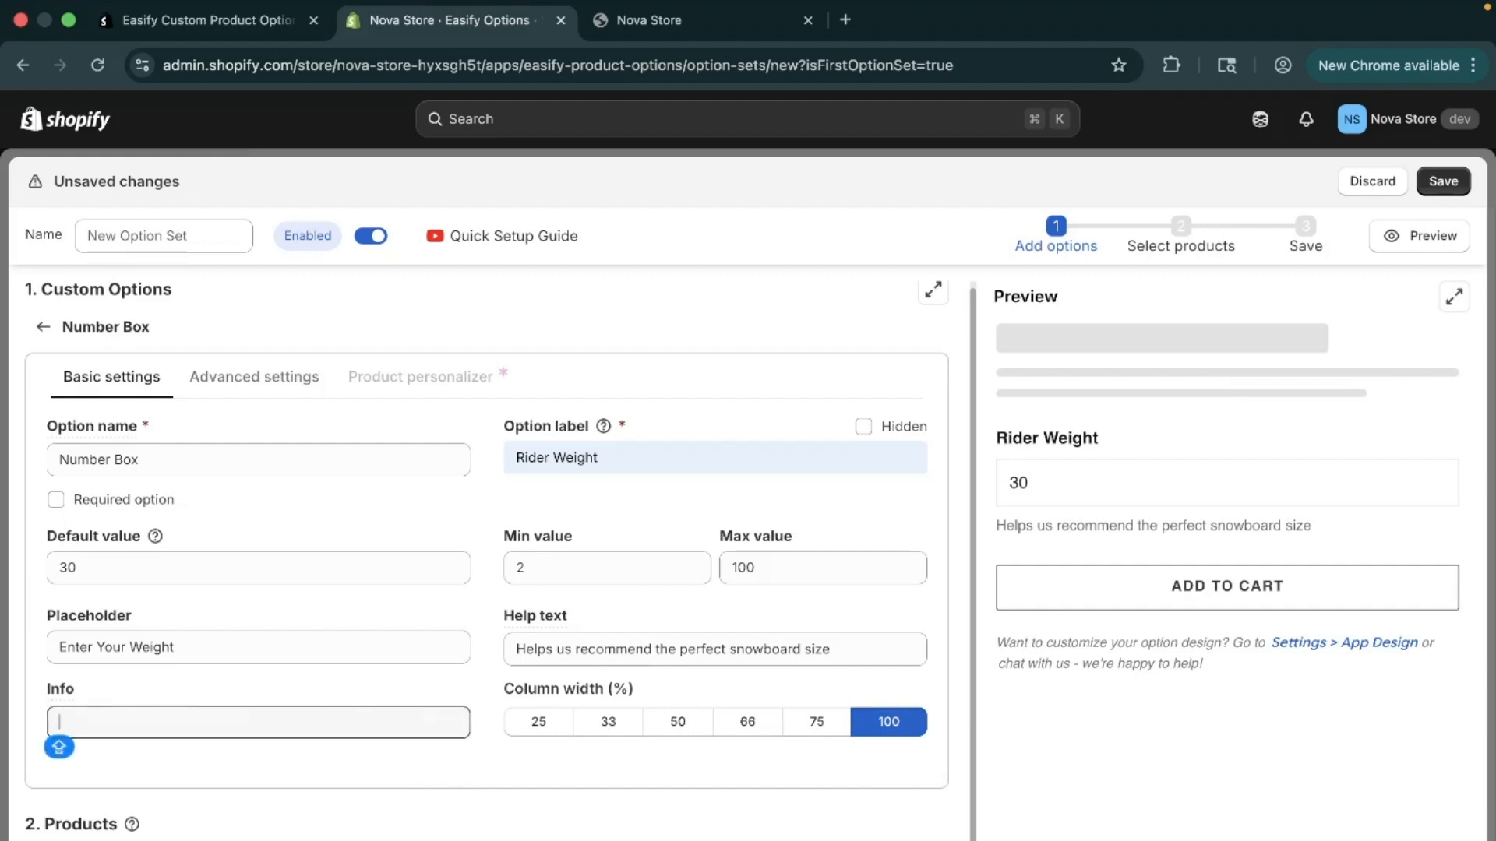
text(See)
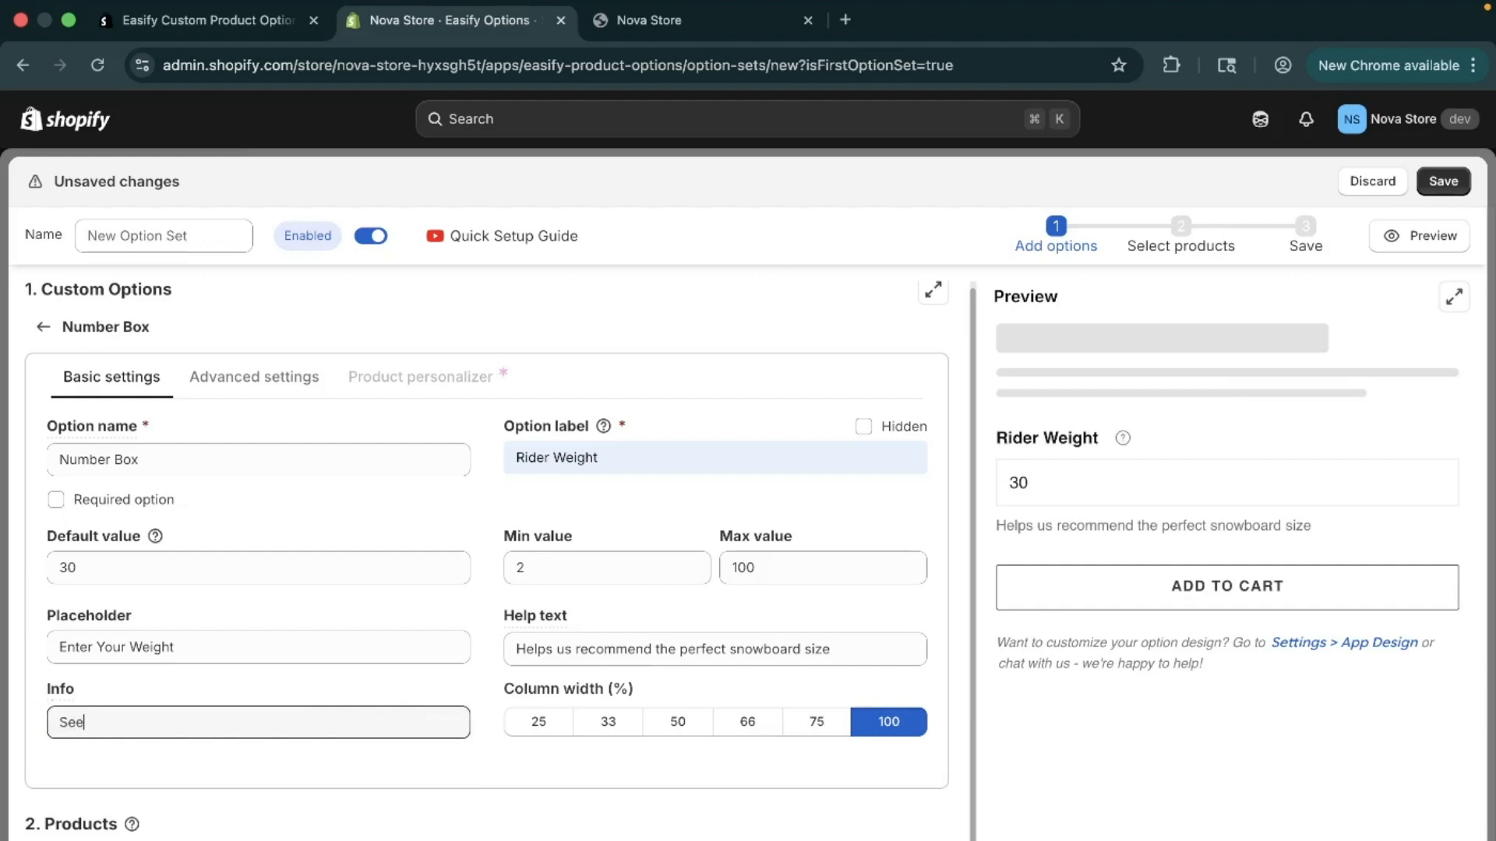
text( The Size guide)
Try column widths of 25, 33, 50, 66 and 75 percent for the number box, then restore 100 percent
click(550, 721)
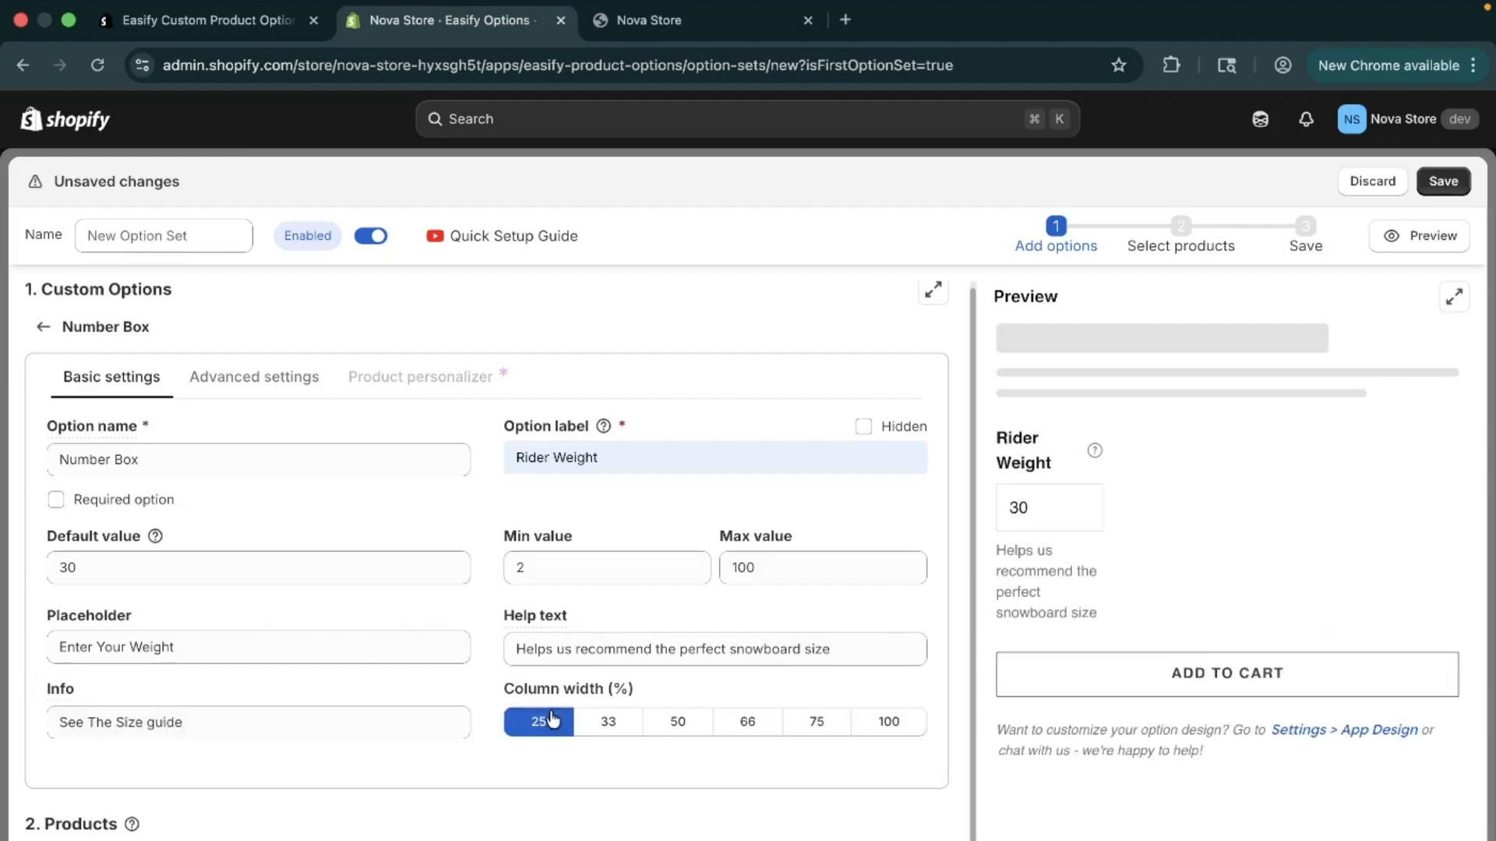
click(595, 728)
click(678, 725)
click(747, 722)
click(806, 715)
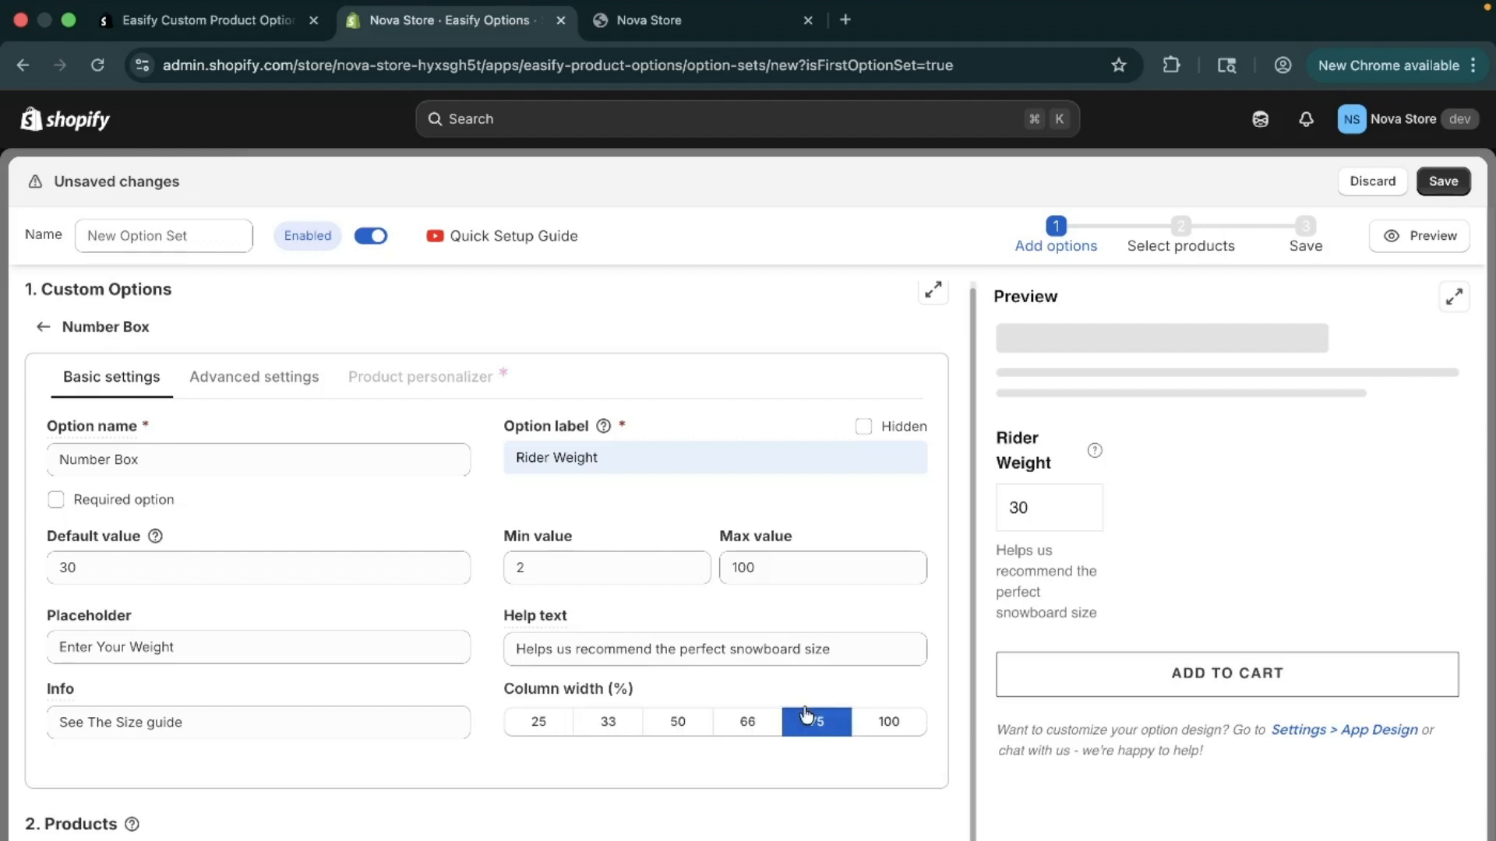
click(890, 721)
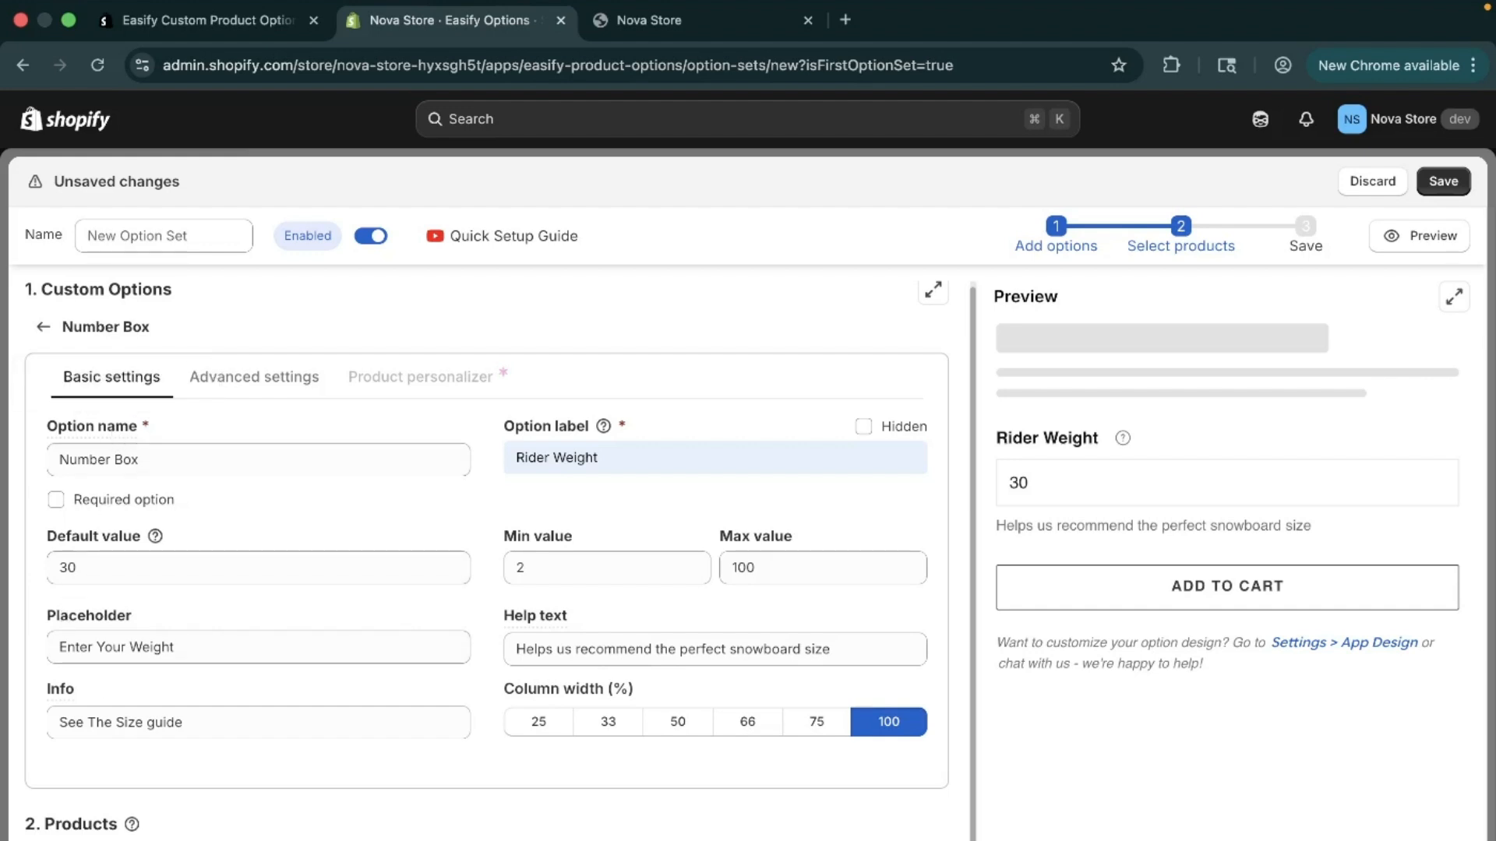
Manually assign the option set to The Collection Snowboard: Hydrogen, The Collection Snowboard: Liquid and The Collection Snowboard: Oxygen
scroll(465, 832, down, 3)
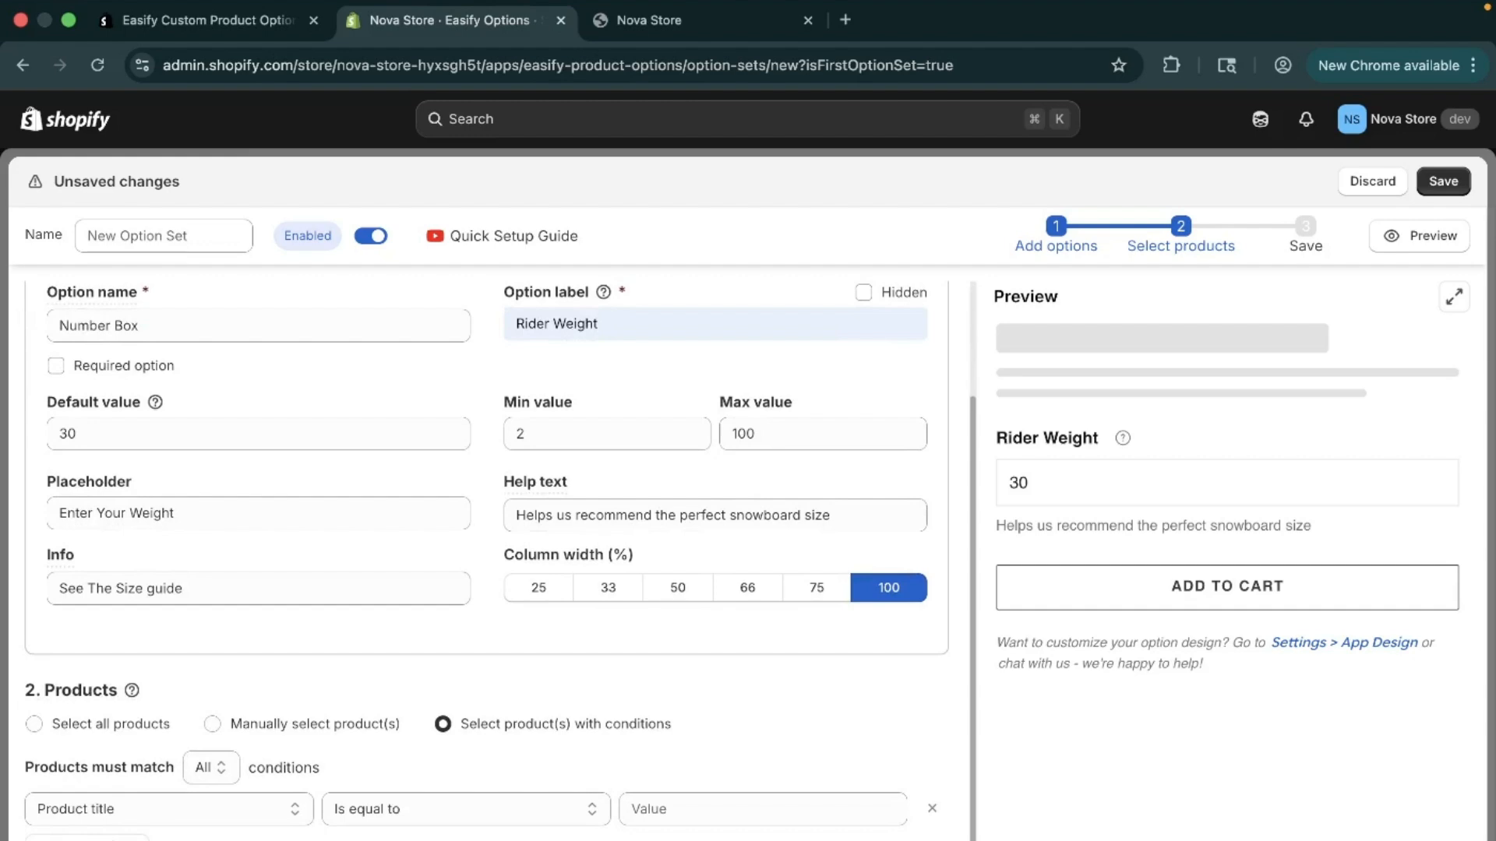
click(305, 724)
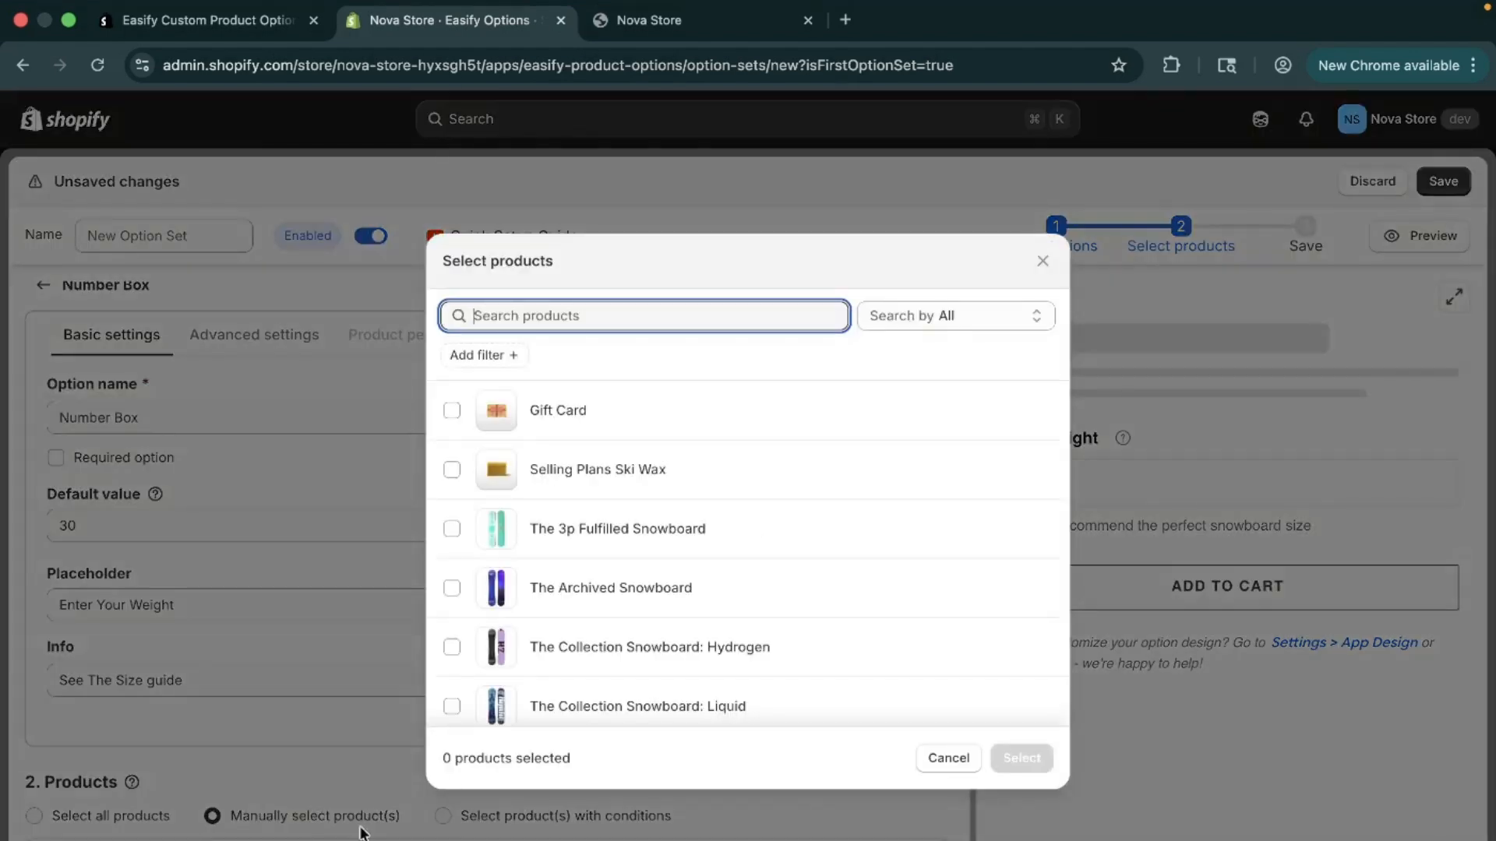
scroll(759, 621, down, 3)
click(755, 607)
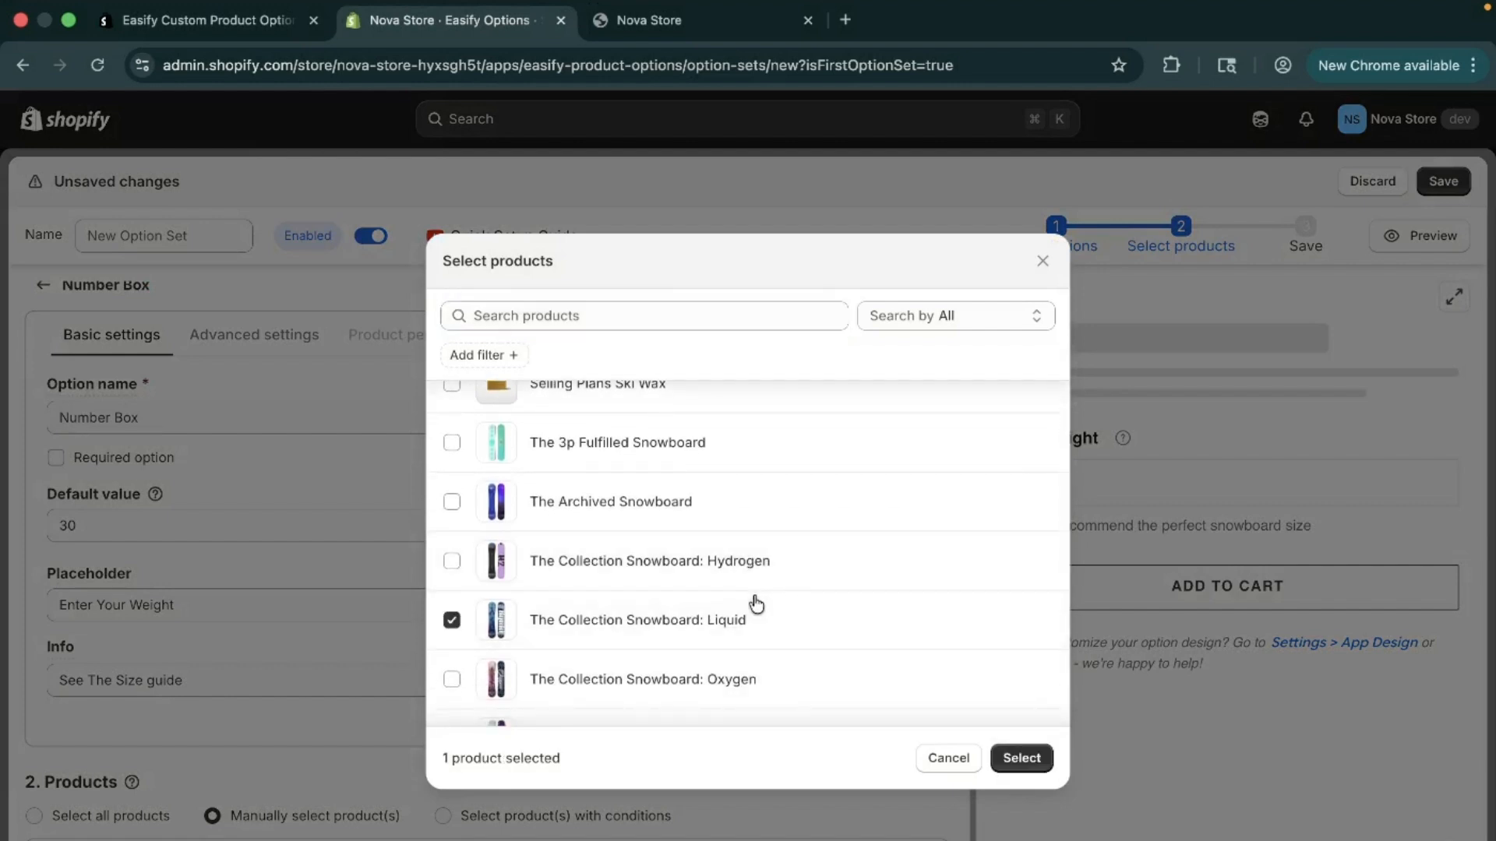
click(767, 590)
click(768, 686)
scroll(756, 649, down, 1)
scroll(756, 649, down, 1)
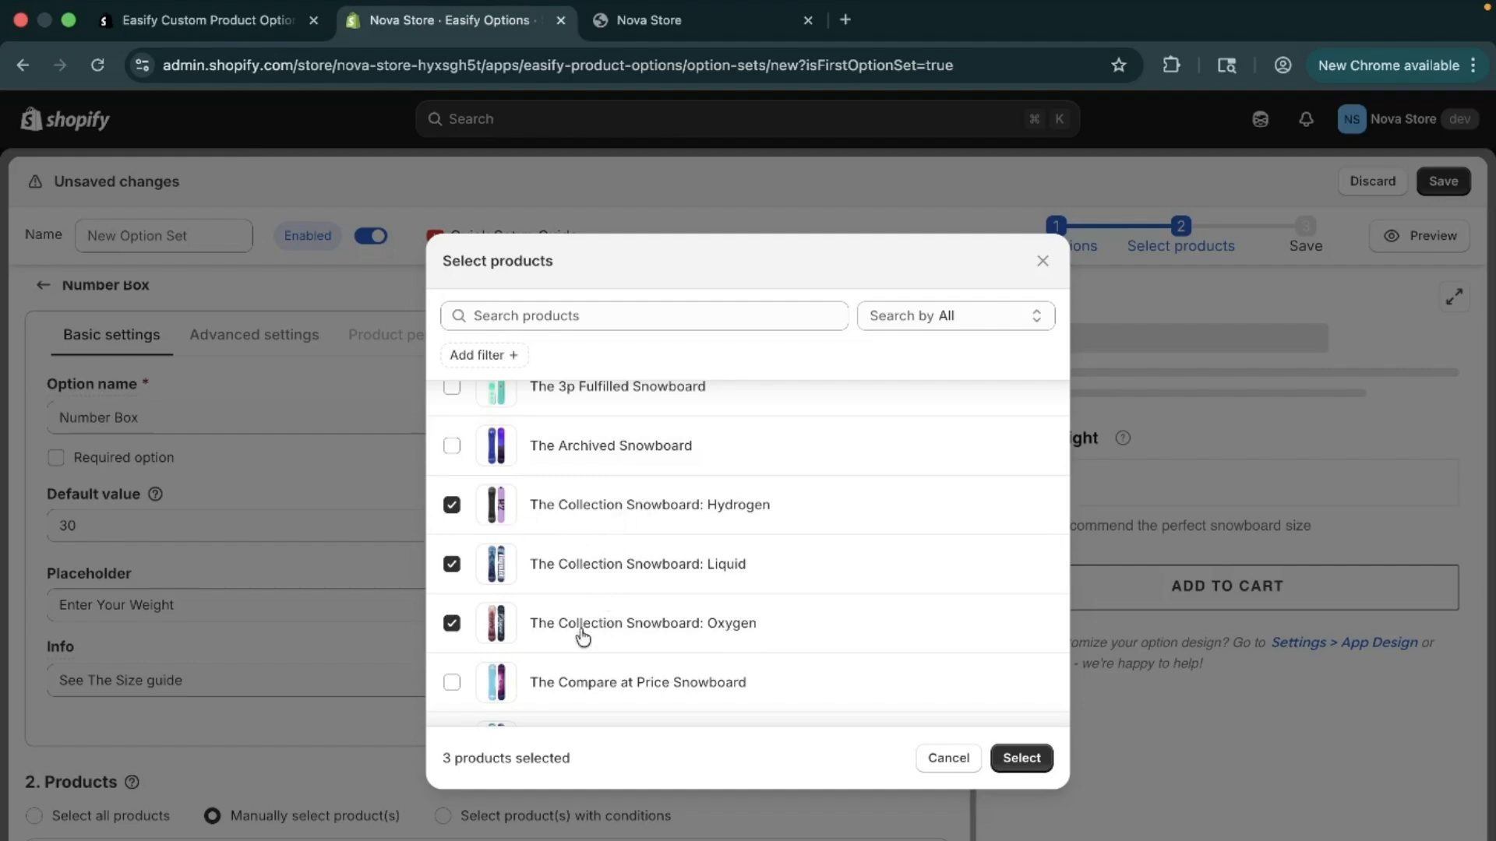
click(1021, 758)
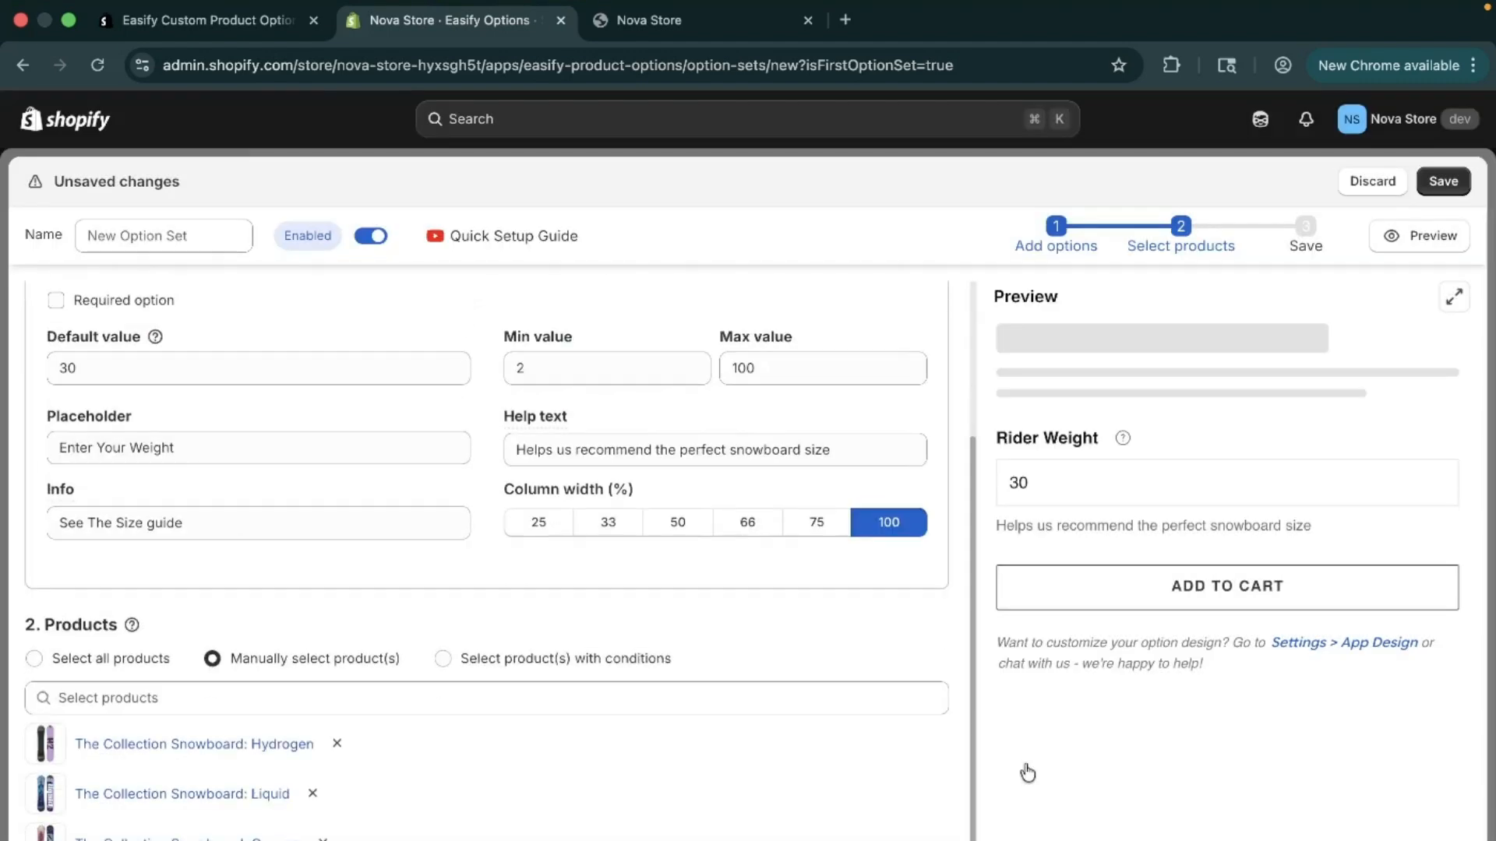
Review the option set's basic settings, assigned products and additional settings, and the number box's advanced settings
scroll(622, 488, up, 5)
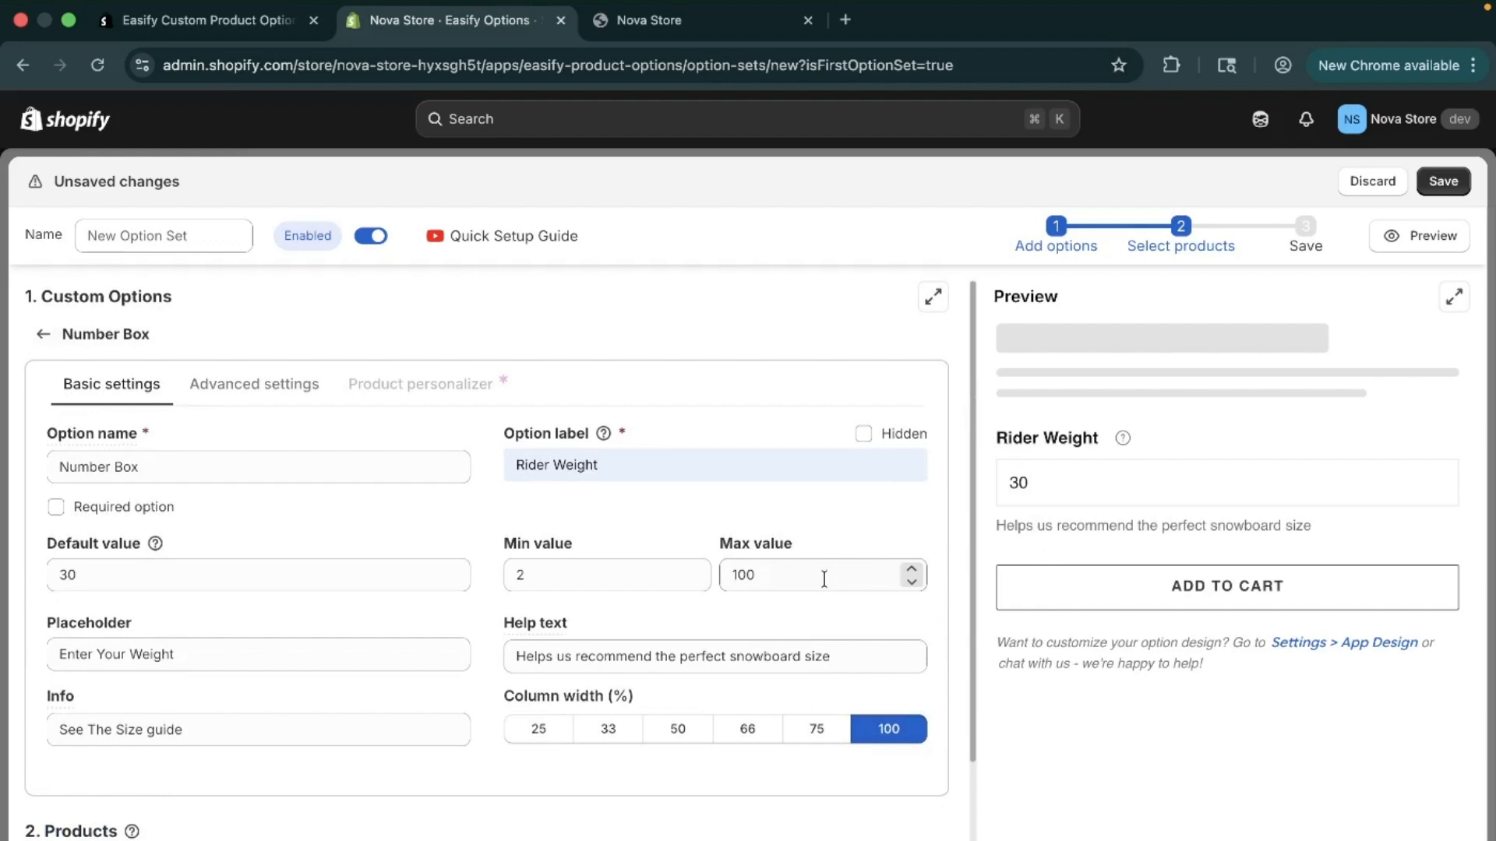
scroll(821, 575, down, 5)
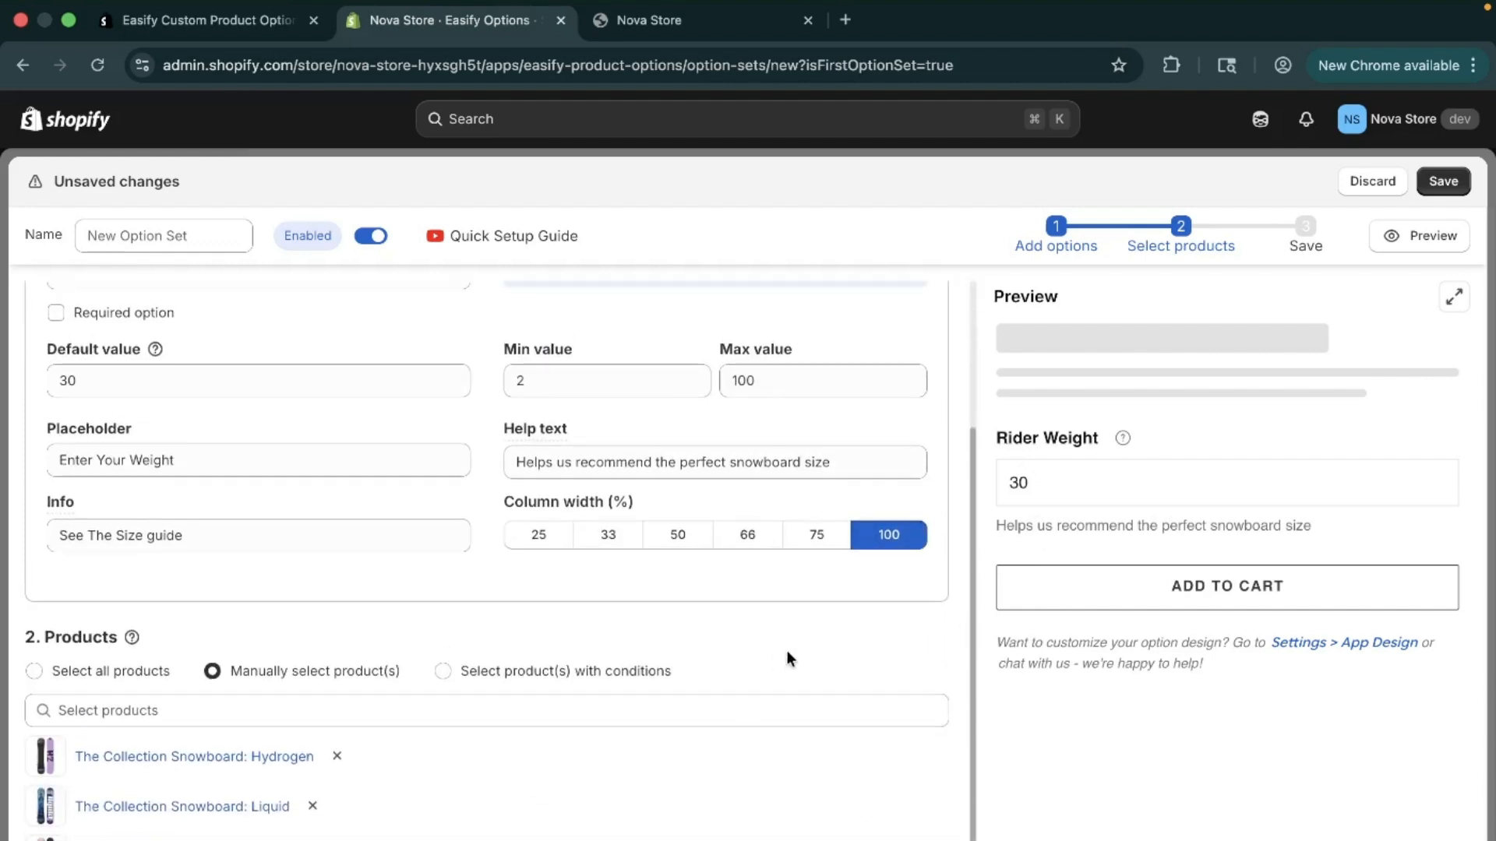
scroll(207, 755, down, 3)
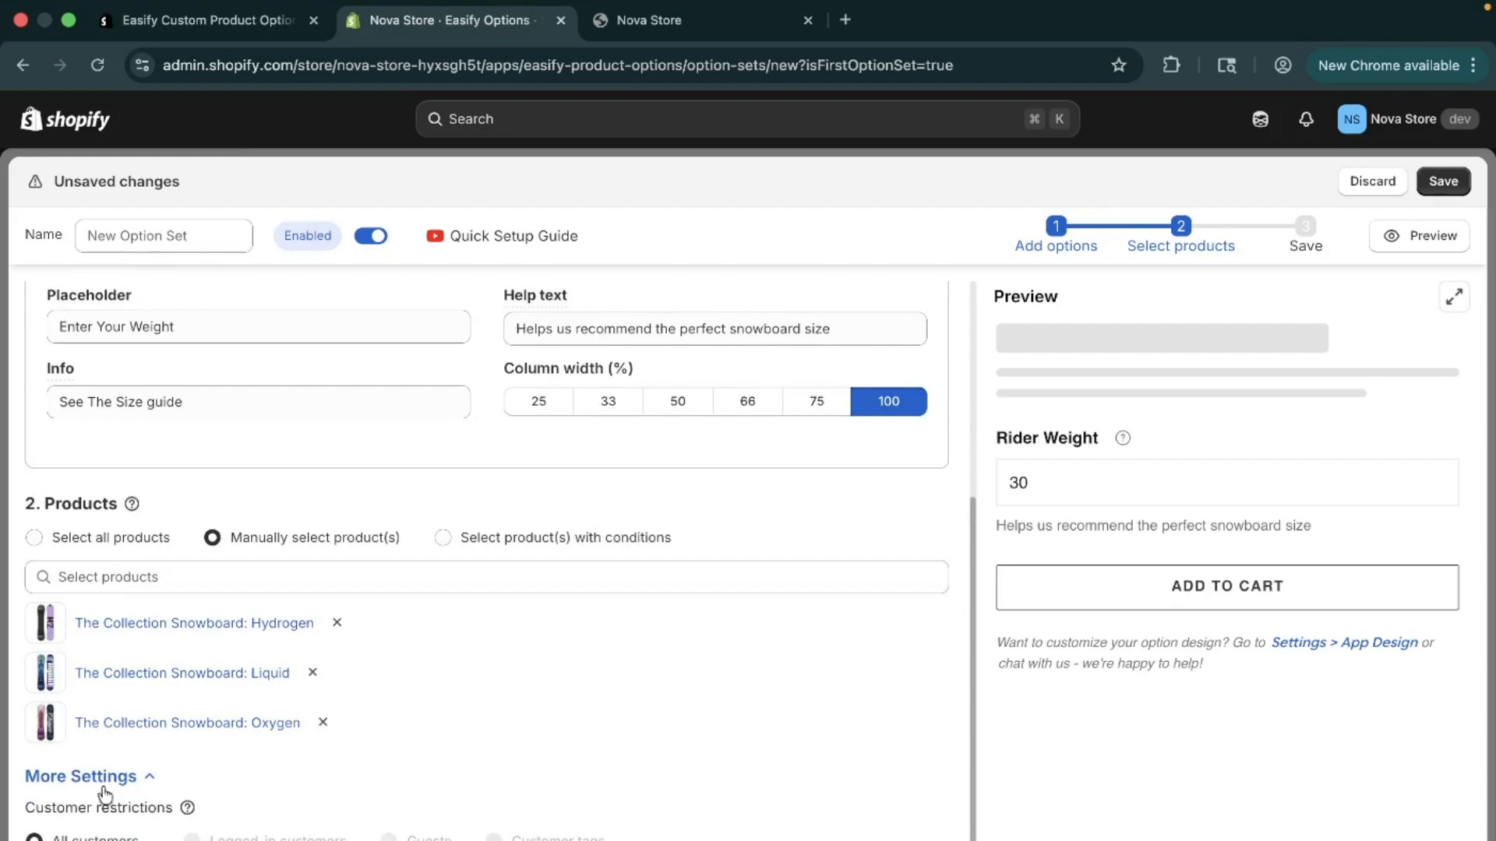
scroll(103, 794, up, 3)
scroll(104, 793, up, 5)
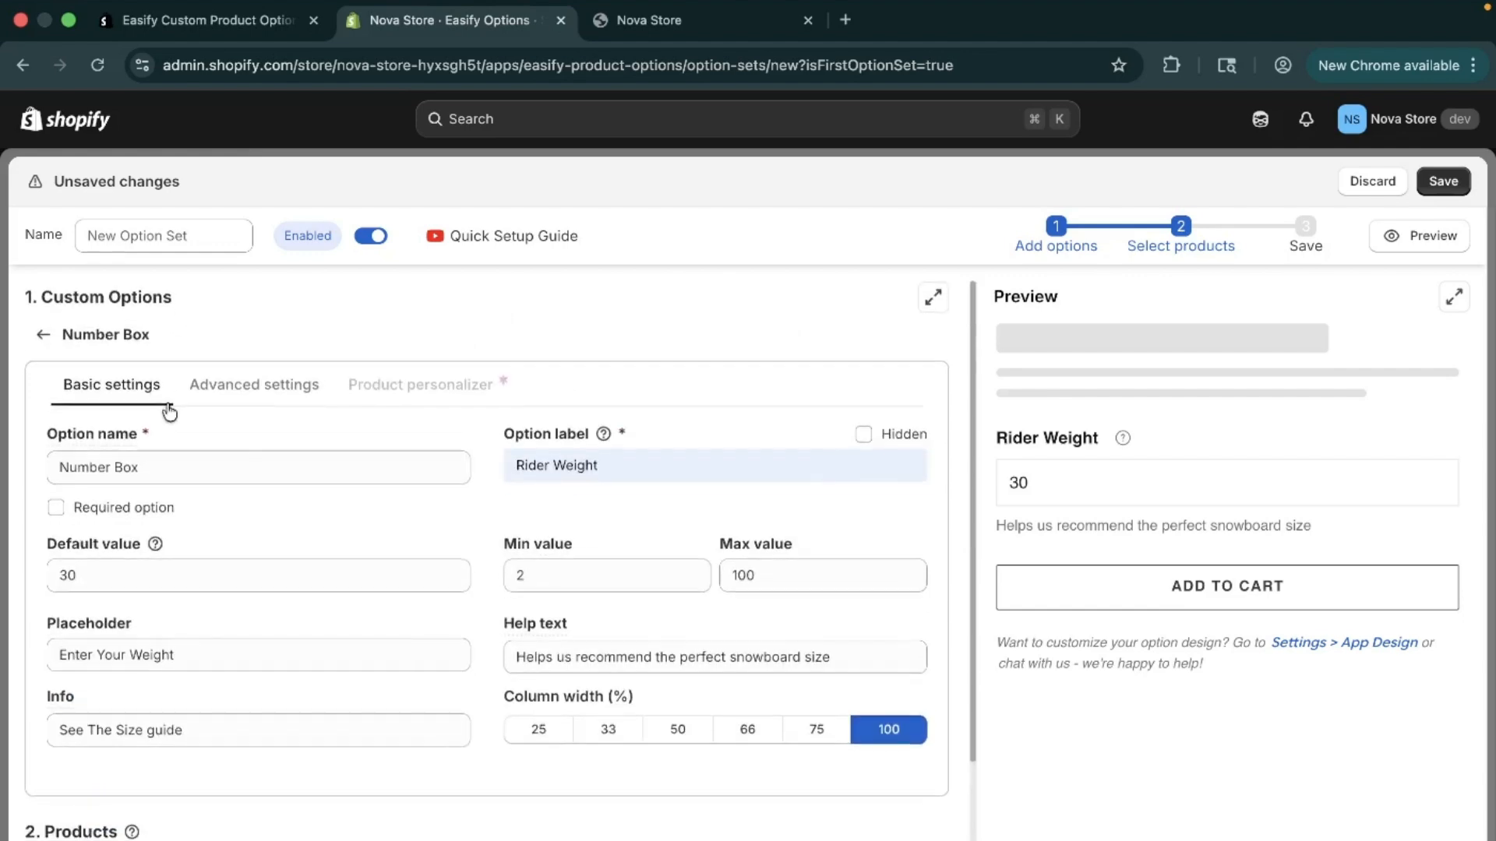
click(242, 393)
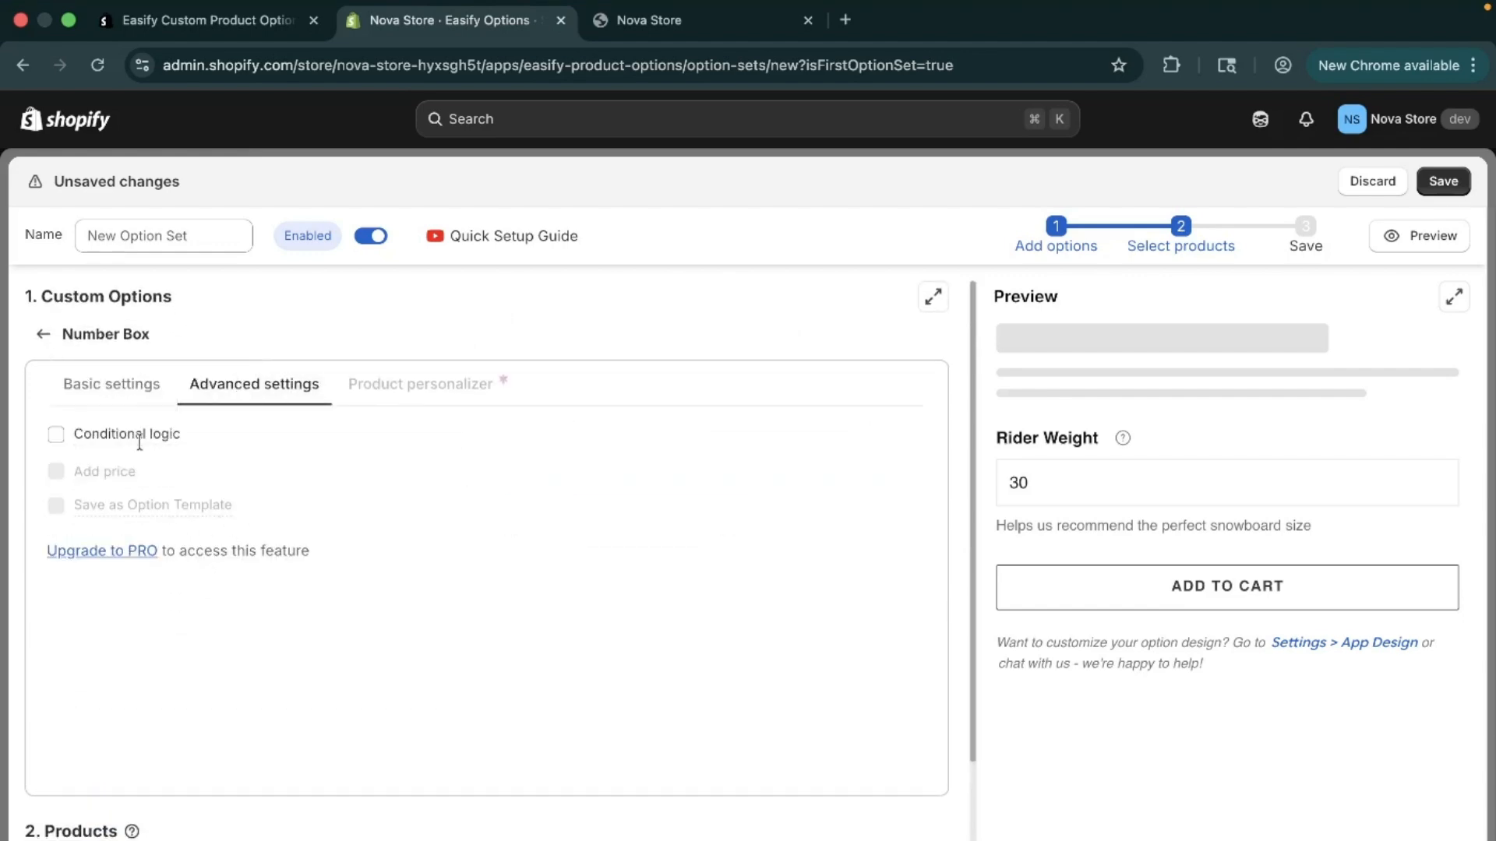
click(124, 386)
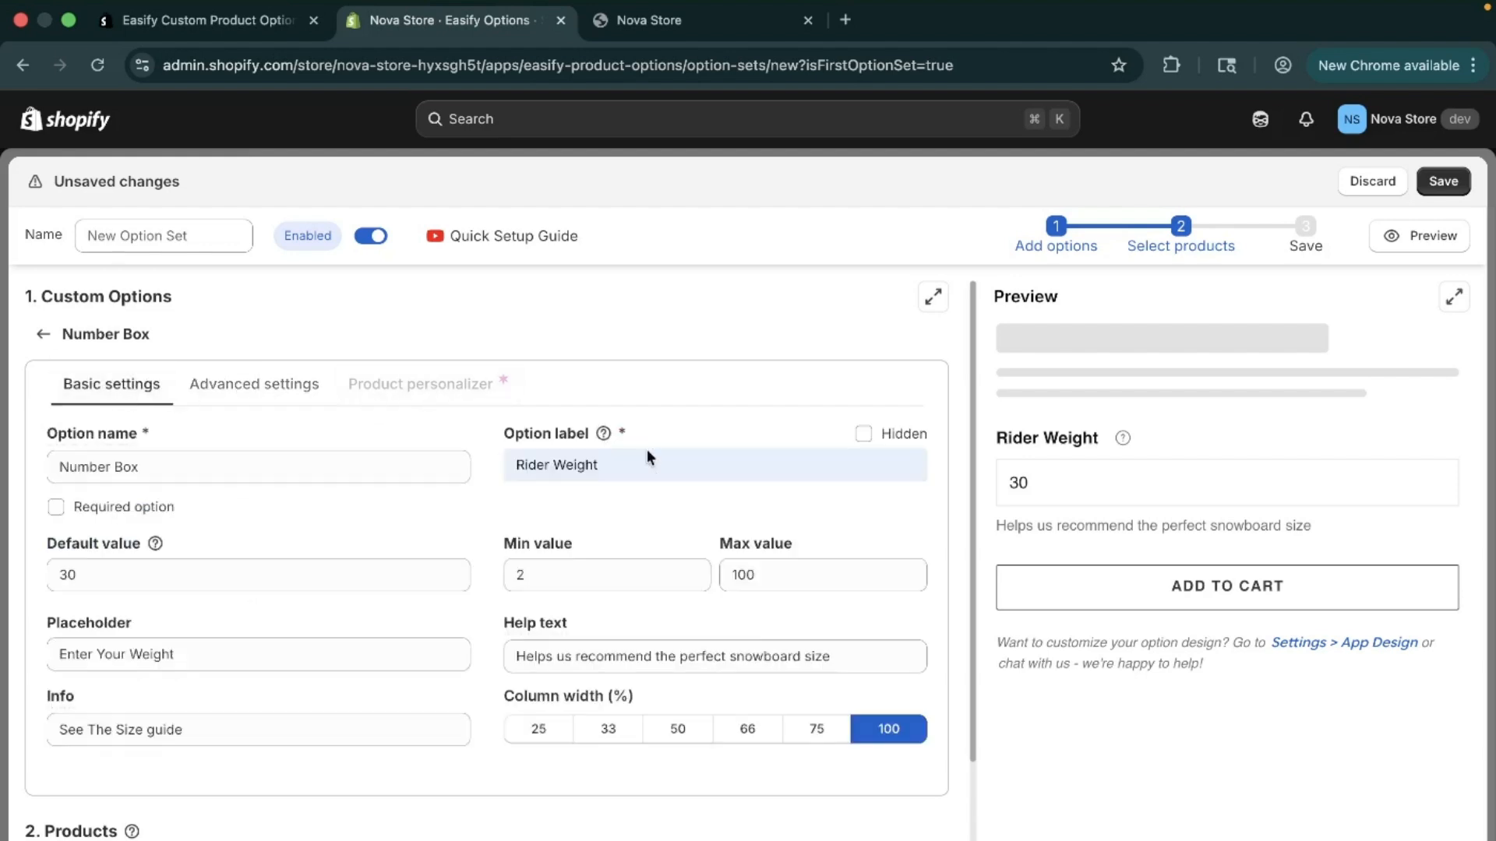
scroll(698, 460, down, 3)
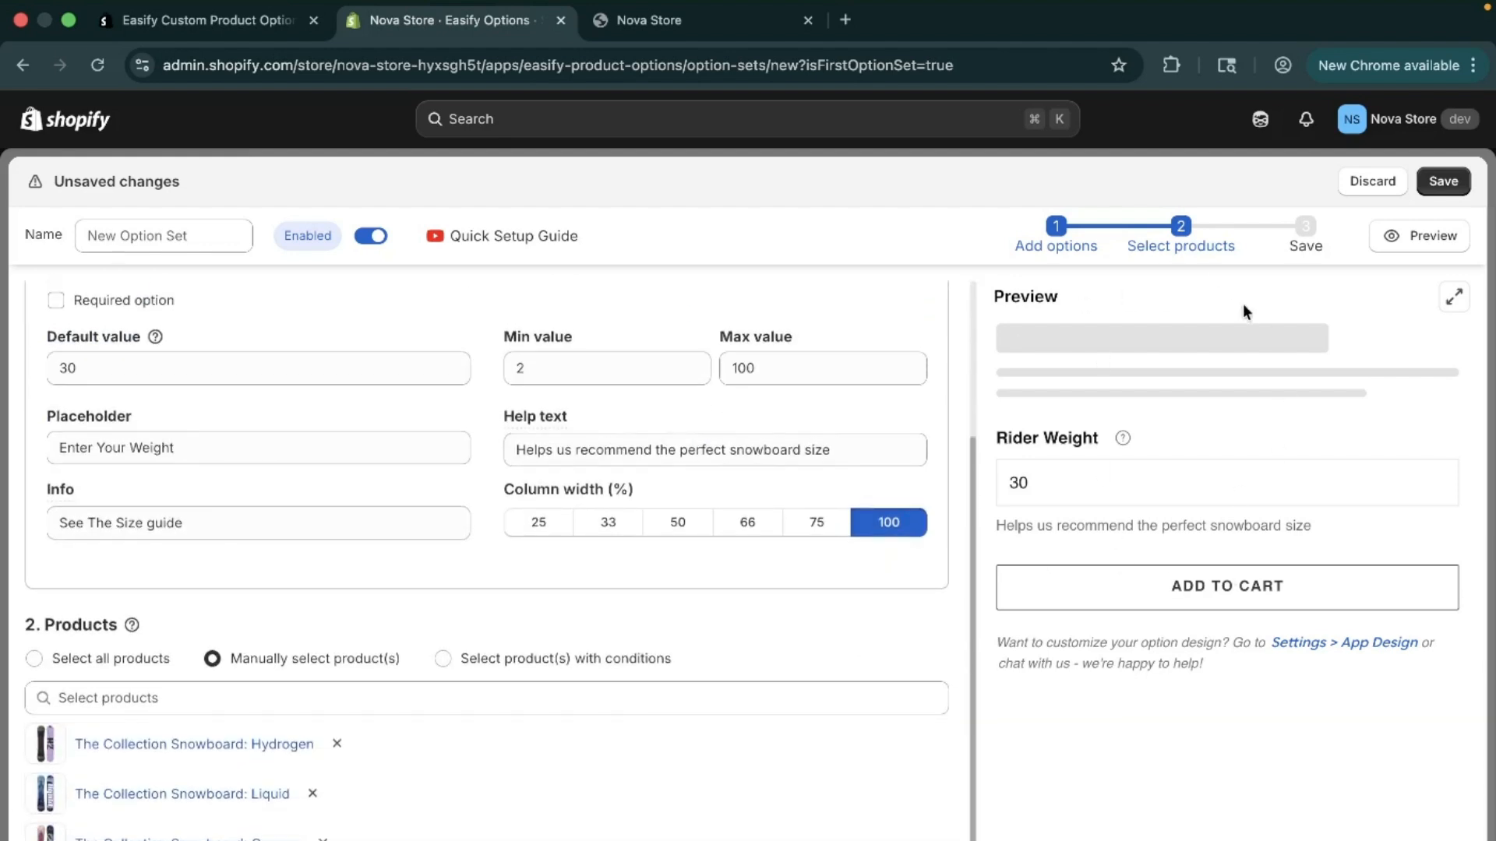
Save the option set and open The Collection Snowboard: Liquid product page on the Nova Store storefront
click(1441, 182)
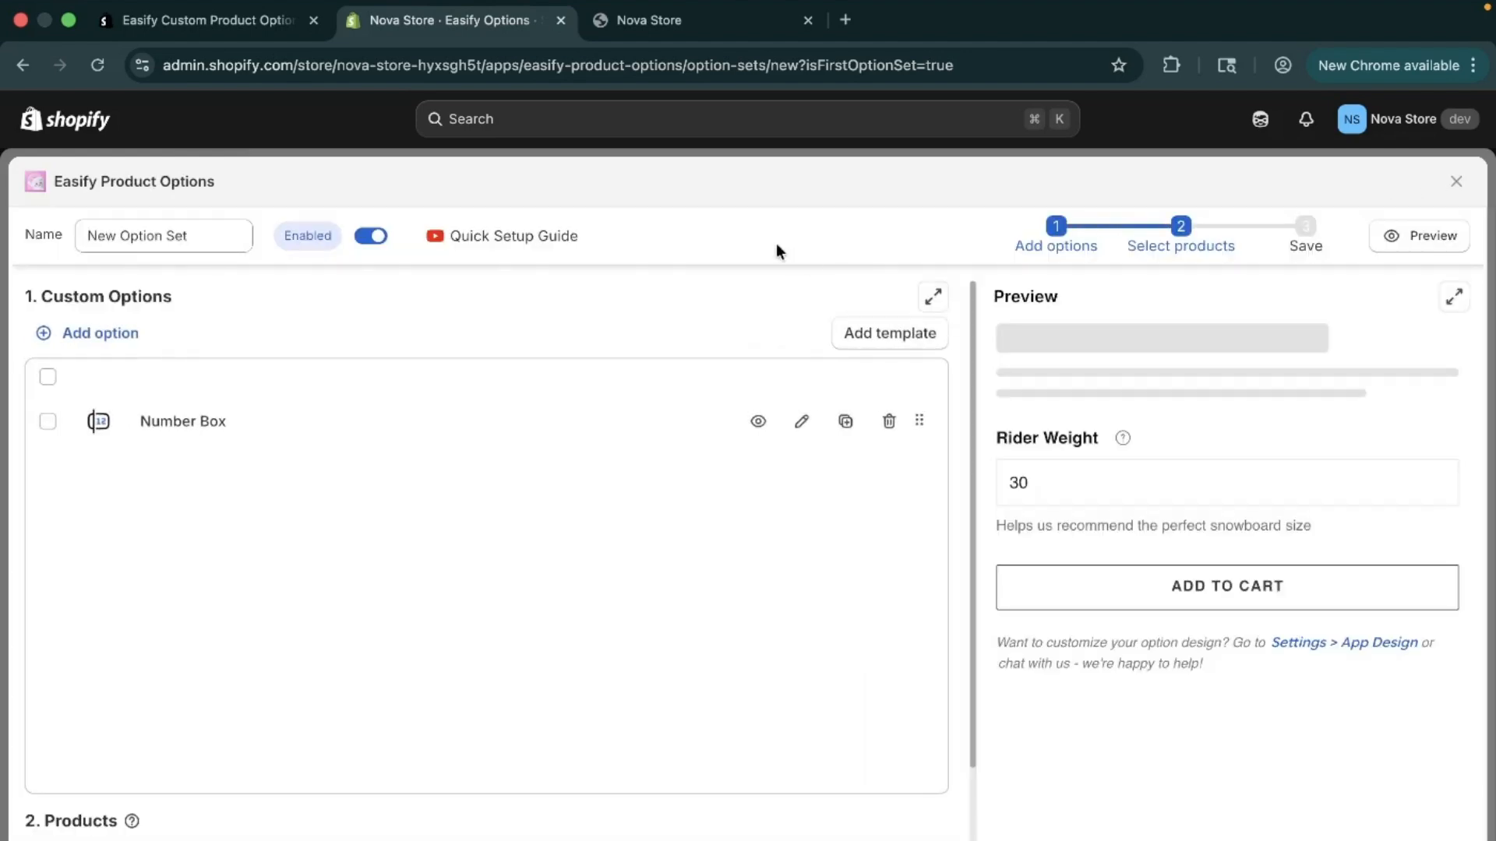
click(703, 34)
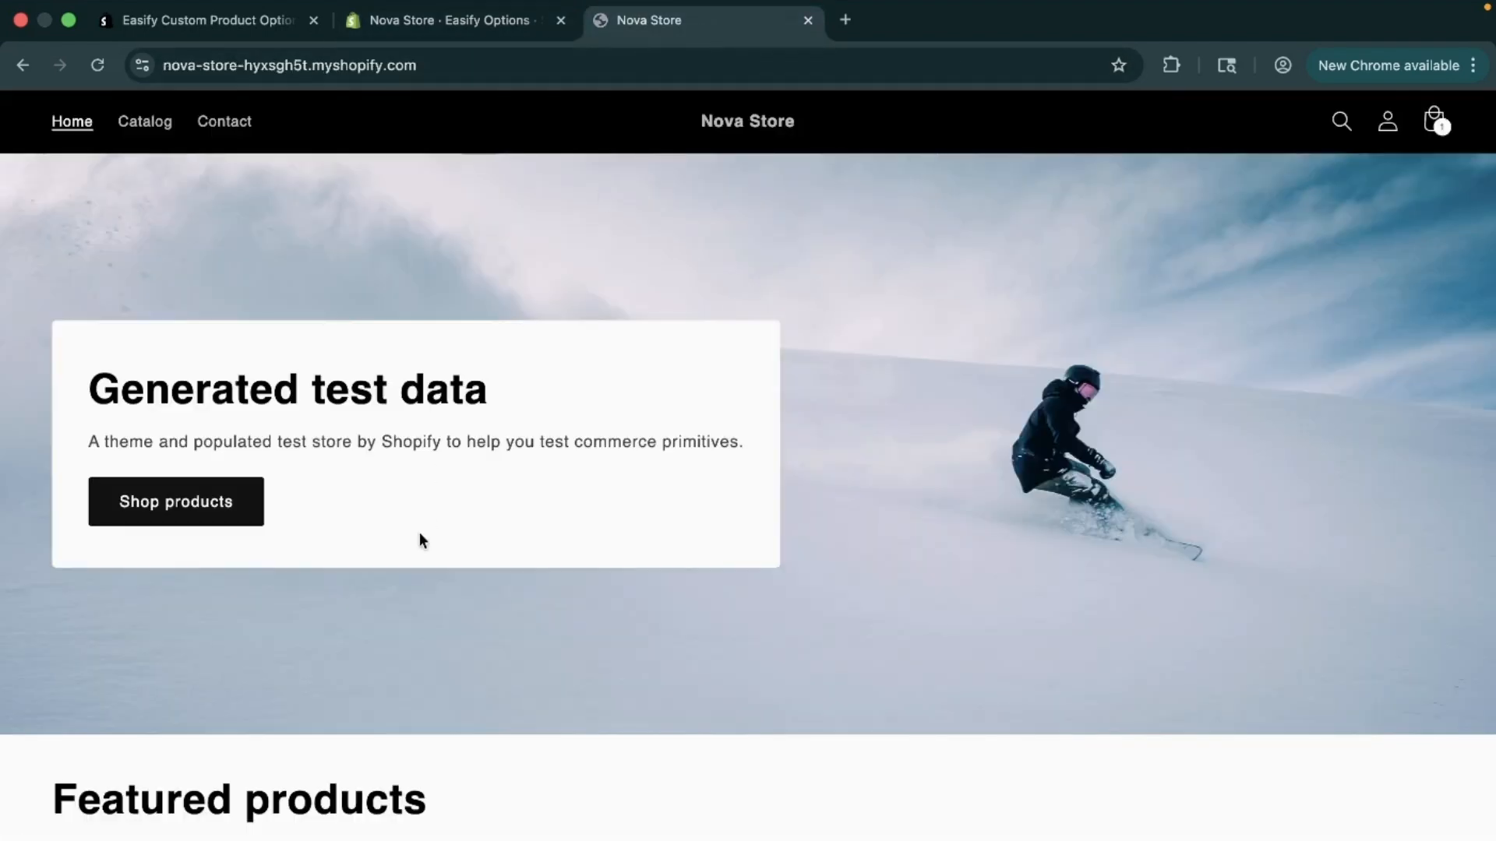
scroll(421, 538, down, 10)
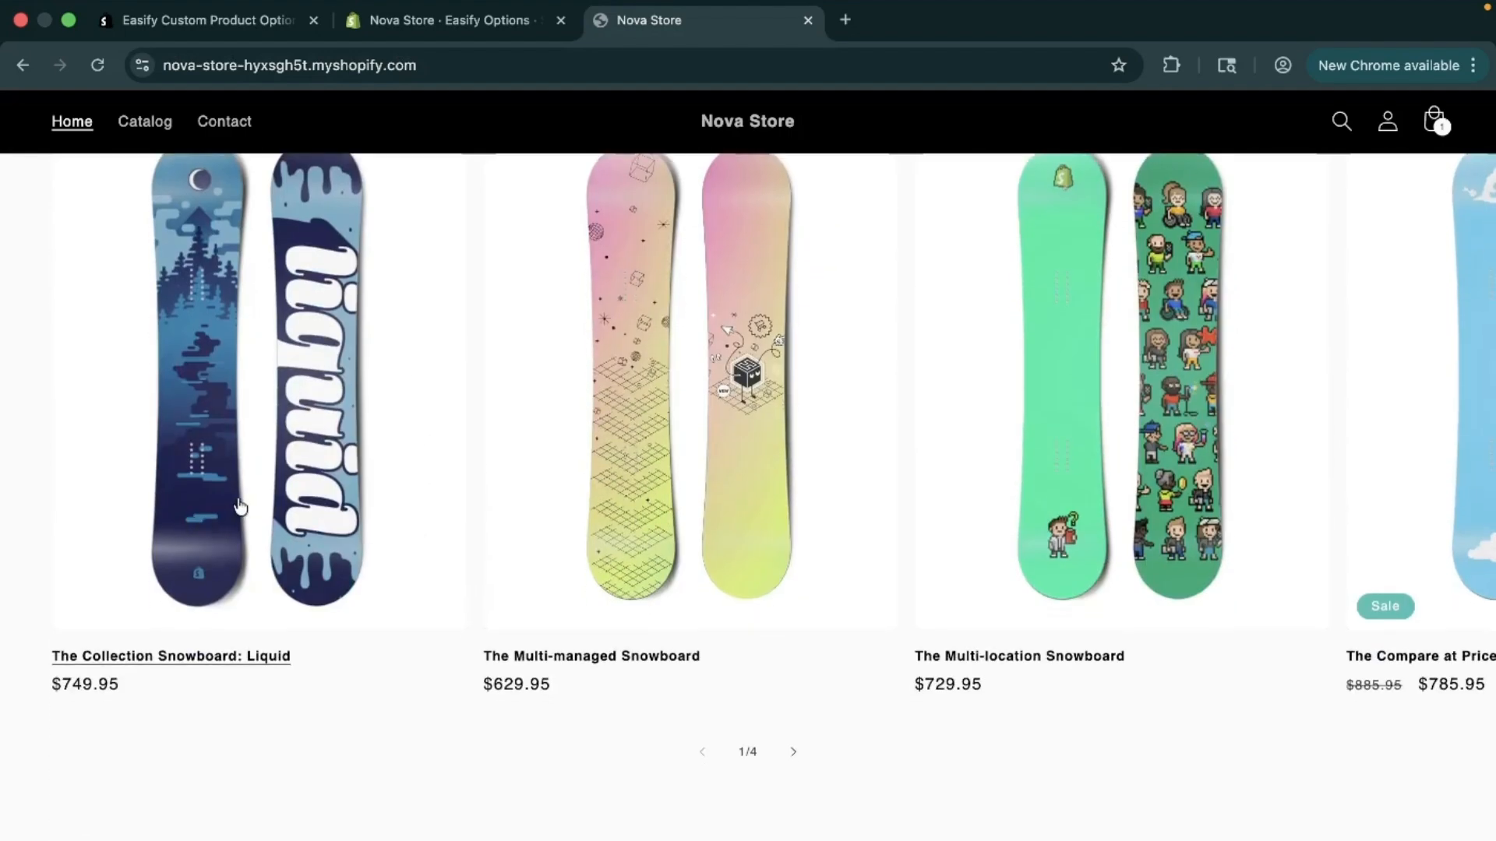
click(240, 507)
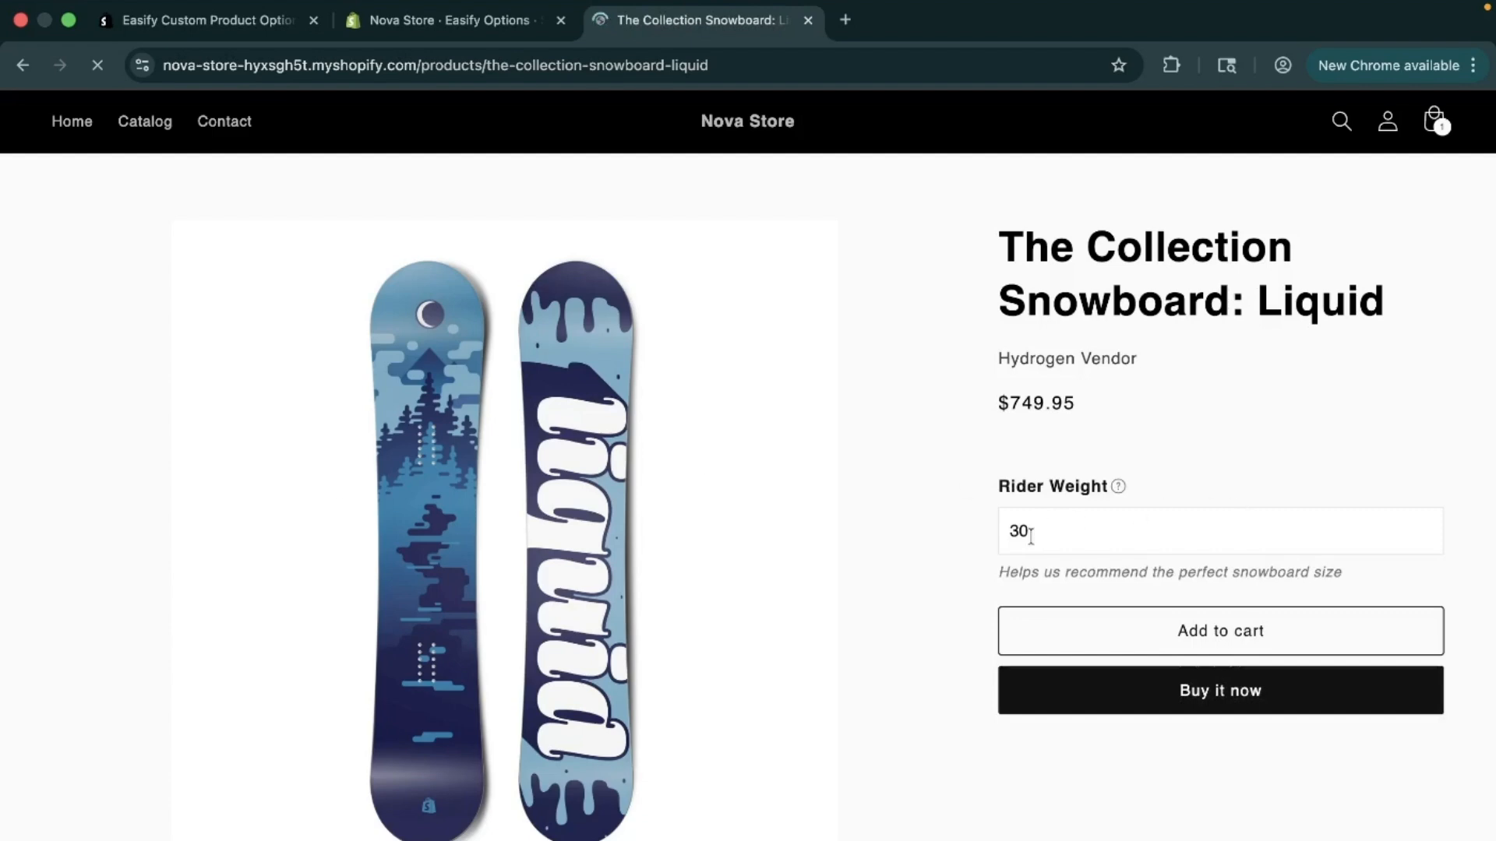
Check the Rider Weight info tooltip on the product page and clear the field to view its placeholder
mouse_move(1117, 487)
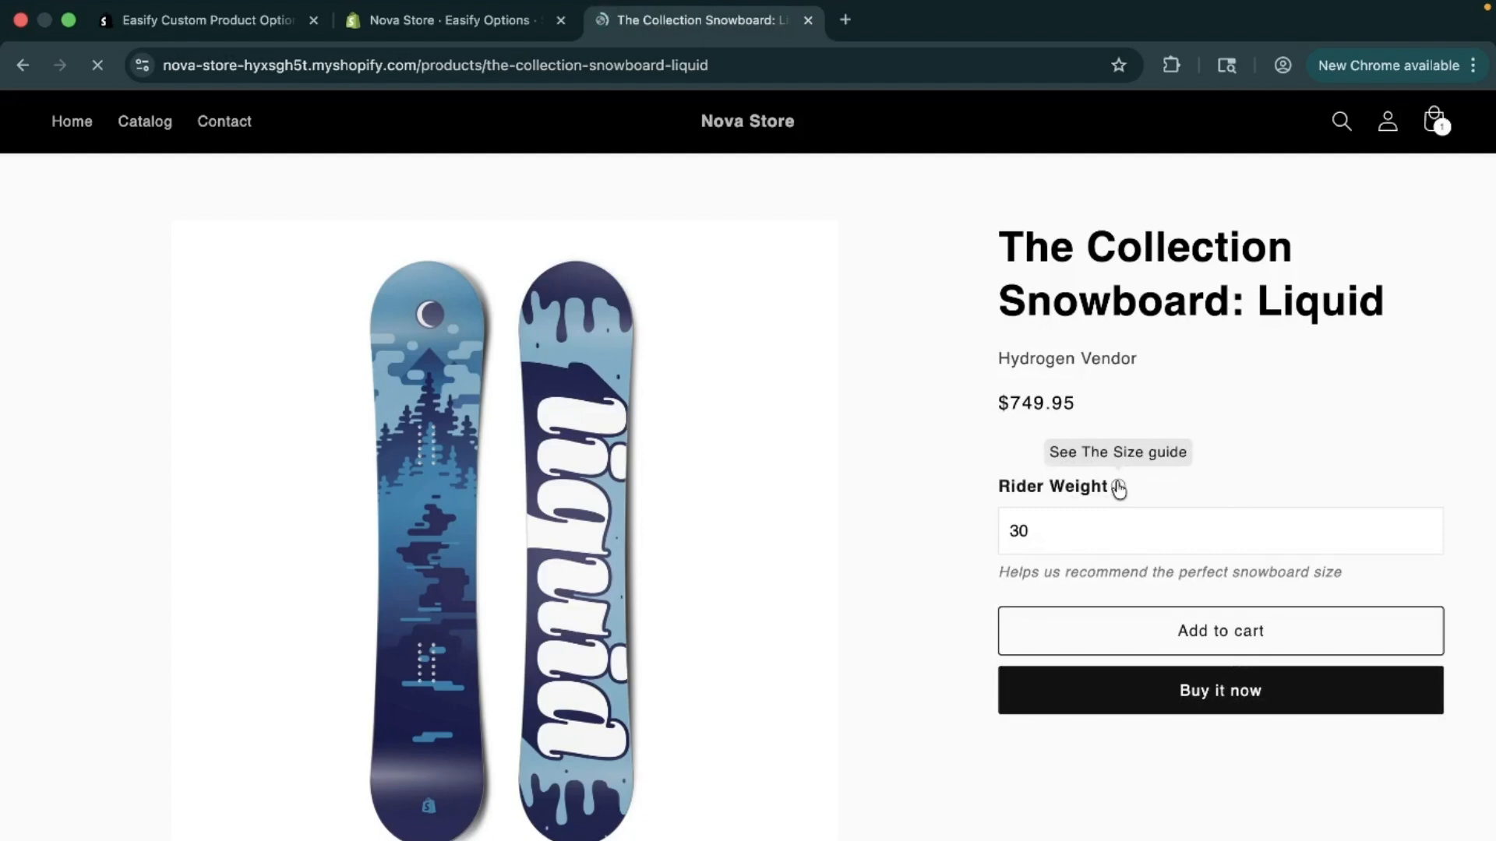
click(1044, 528)
key(BackSpace)
key(BackSpace)
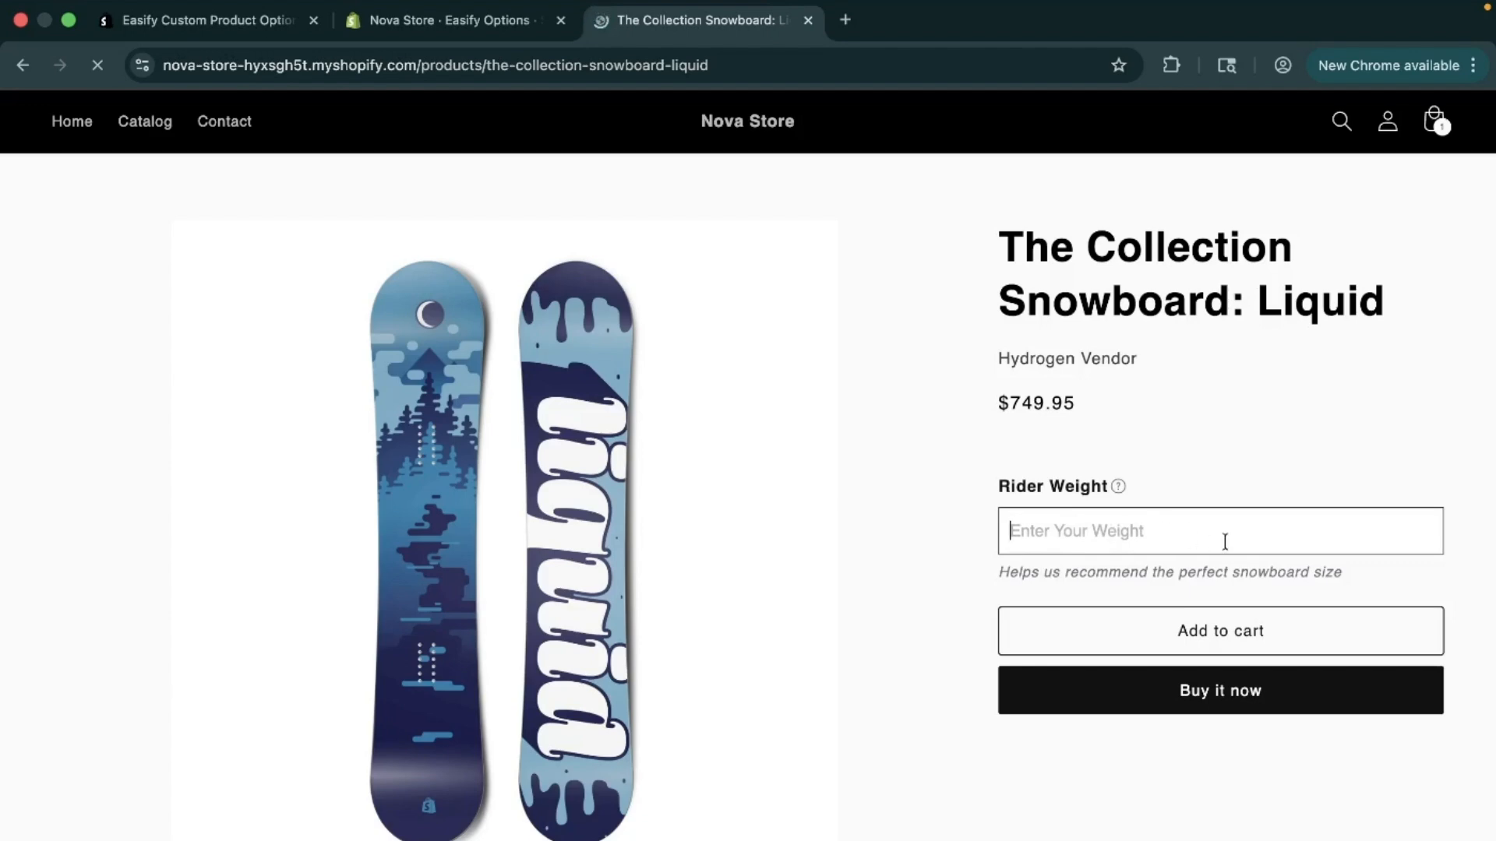
Open The Multi-managed Snowboard from the store's home page and check whether its product page offers the Rider Weight option
click(1181, 751)
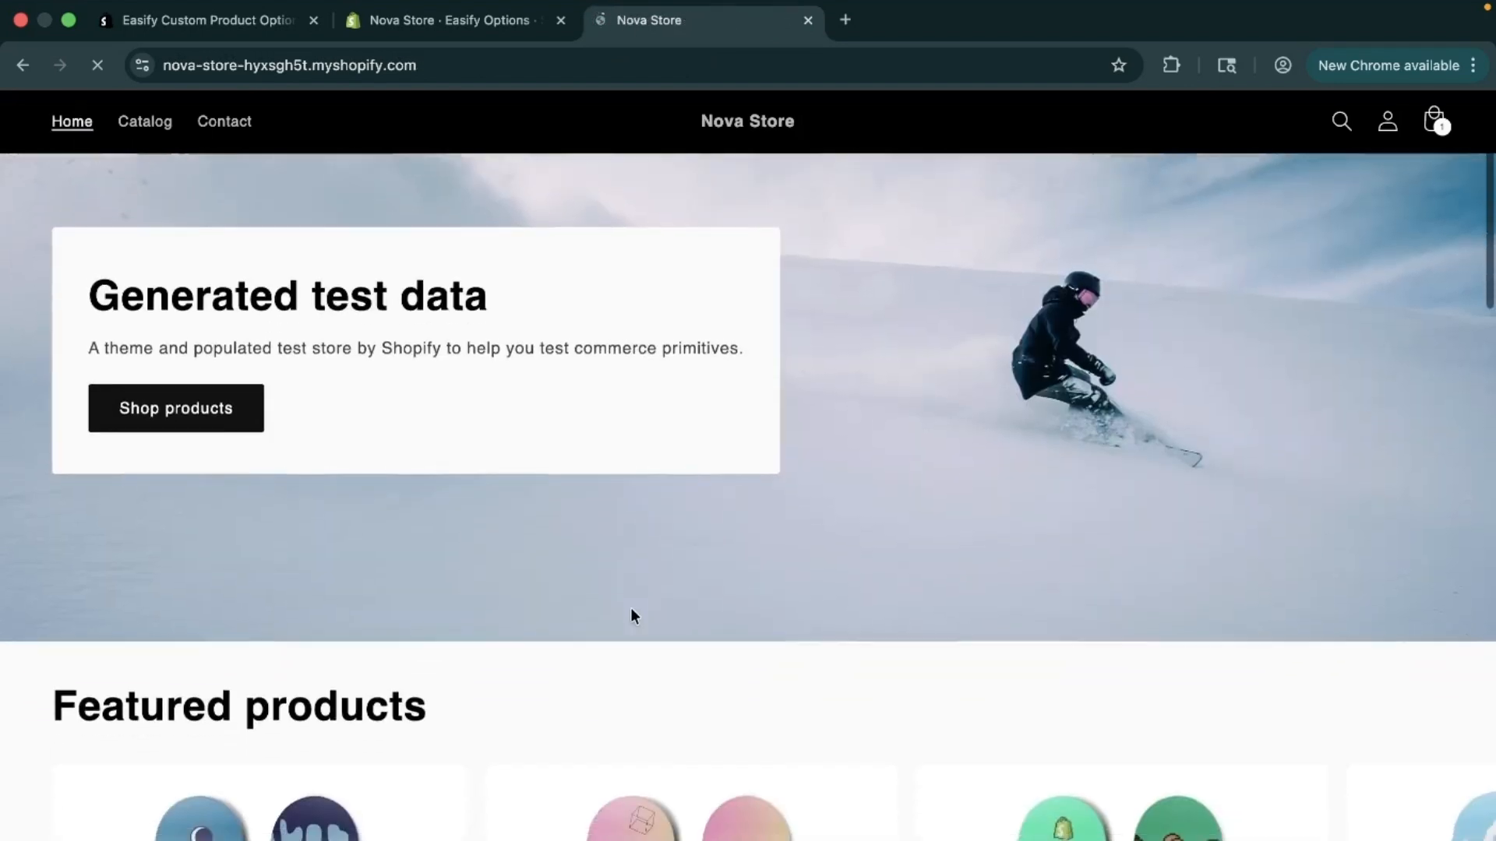
scroll(631, 616, down, 7)
click(631, 609)
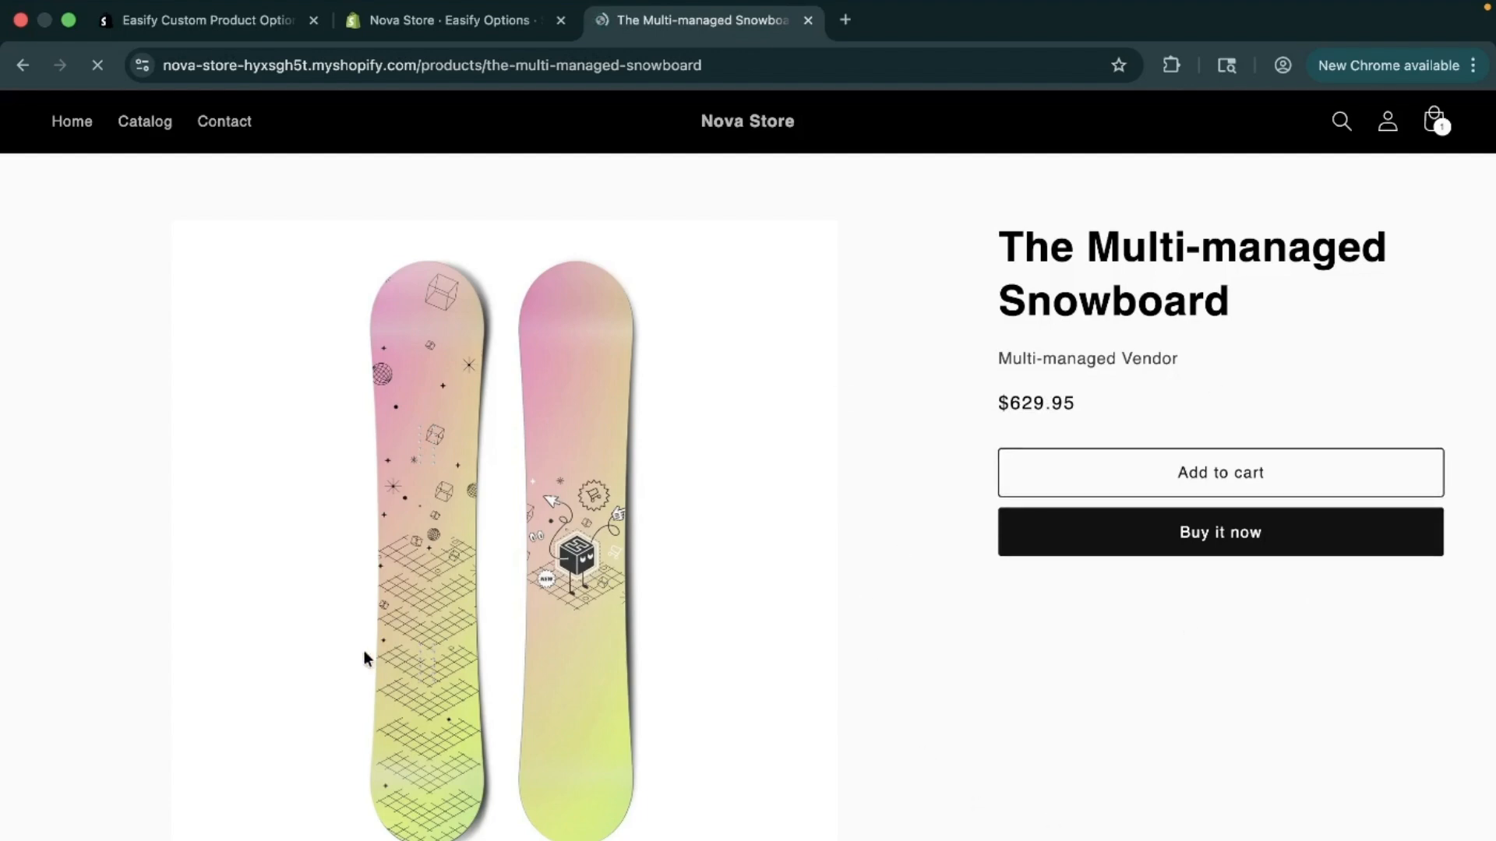
scroll(811, 624, down, 5)
scroll(811, 624, up, 6)
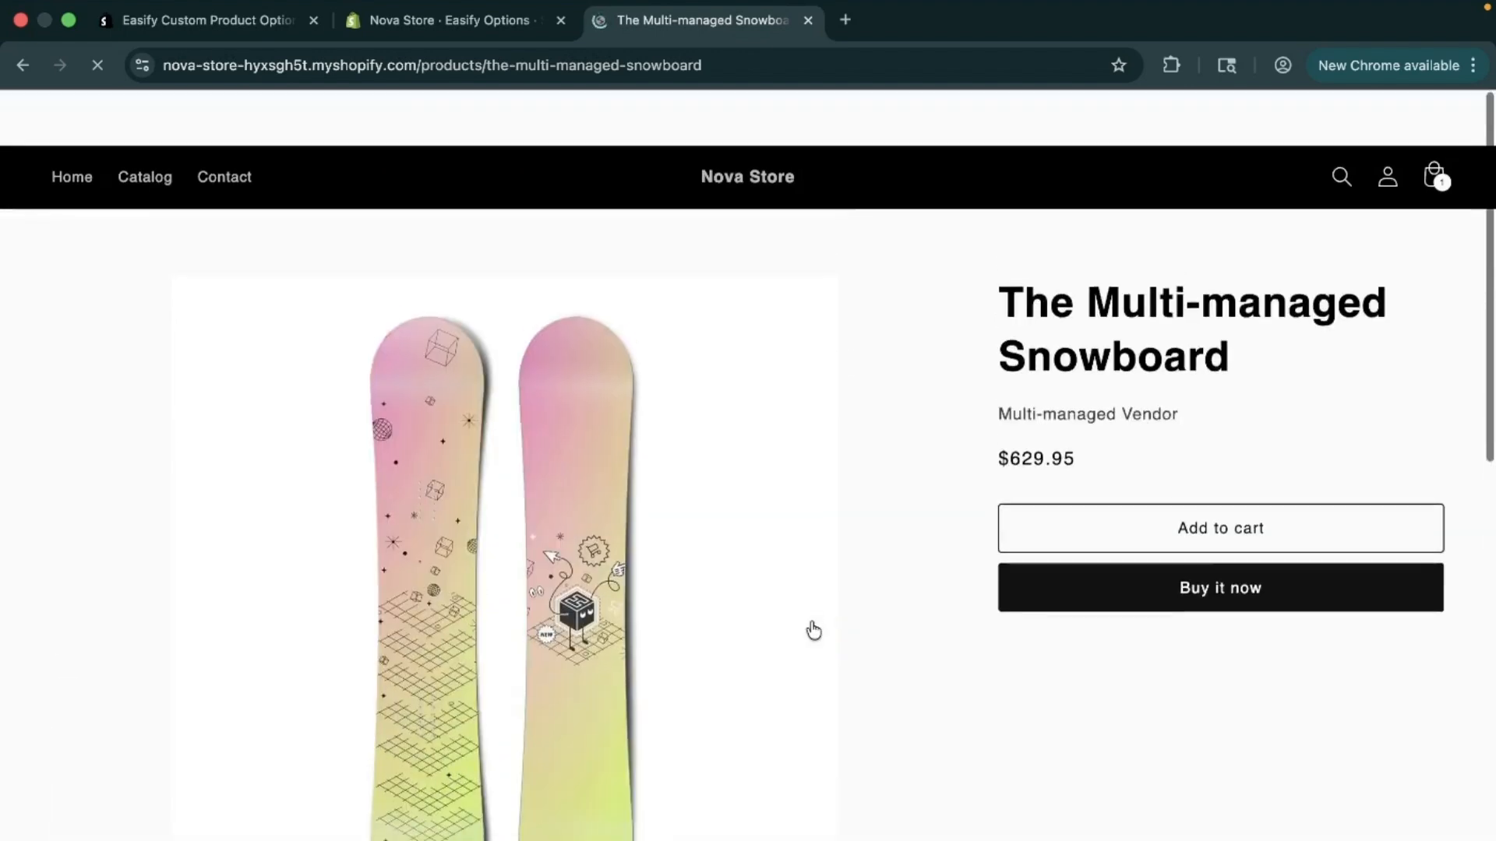